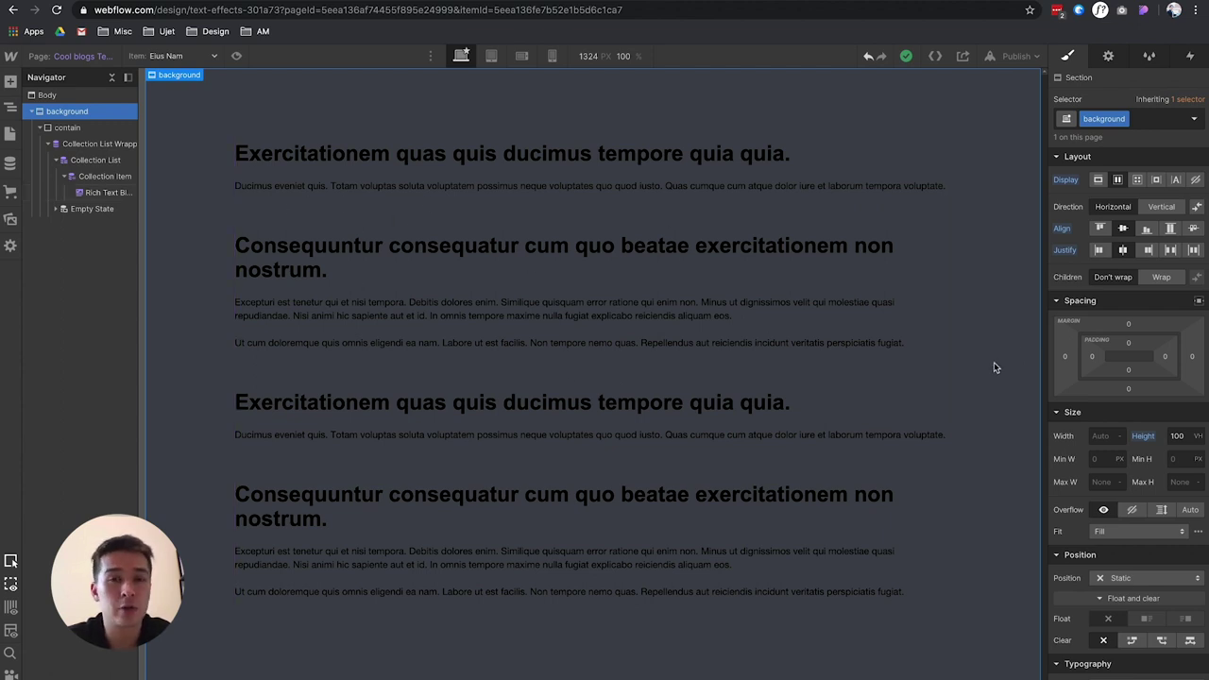
Step: Select the Rich Text Block on the Cool blogs Template page
click(812, 386)
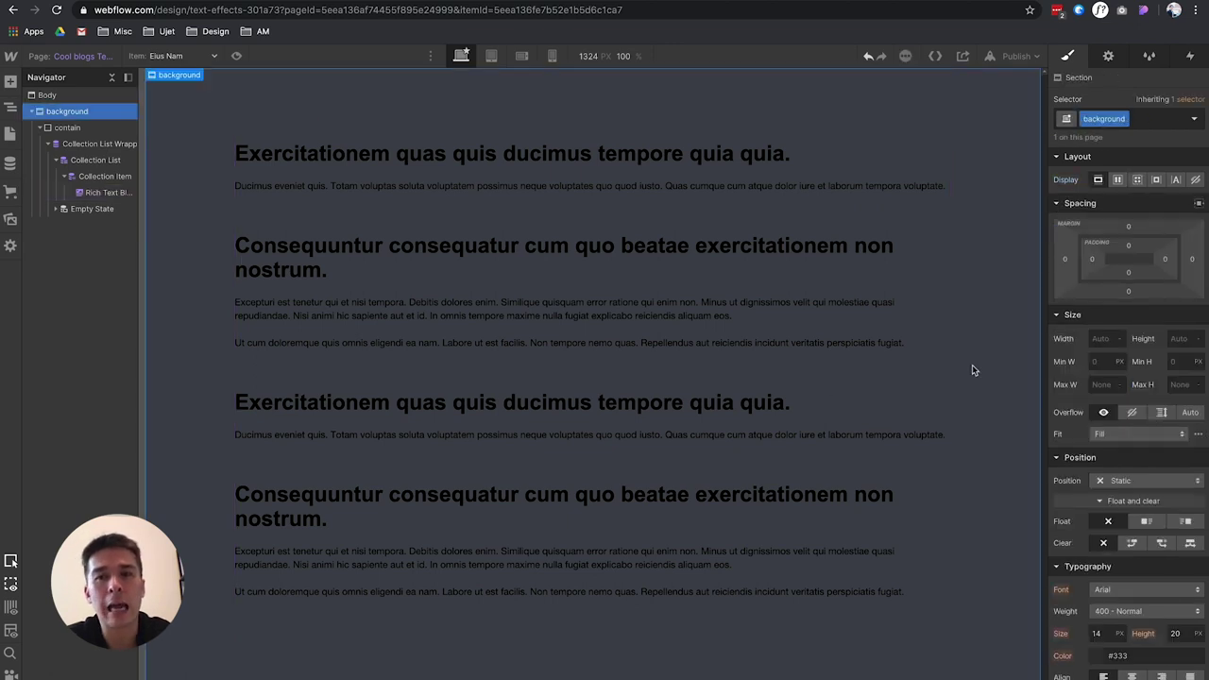
click(972, 364)
click(537, 343)
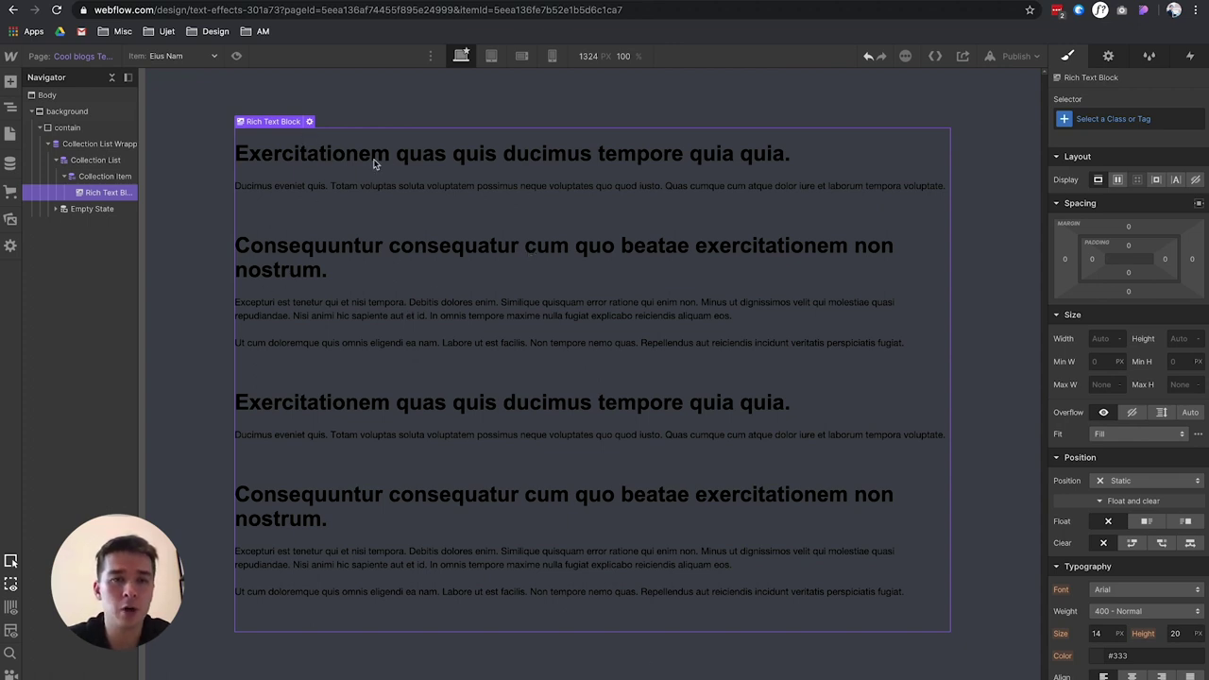
Step: Set the rich text block's Typography colour to black (#000000)
click(309, 122)
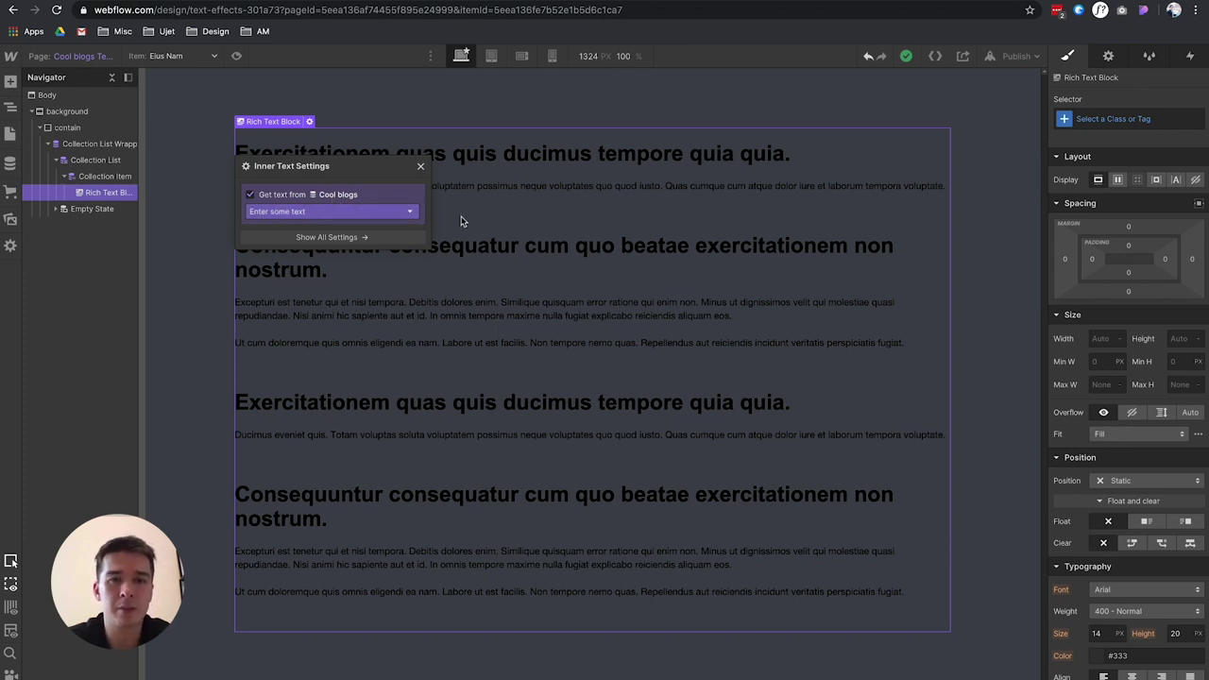
click(421, 166)
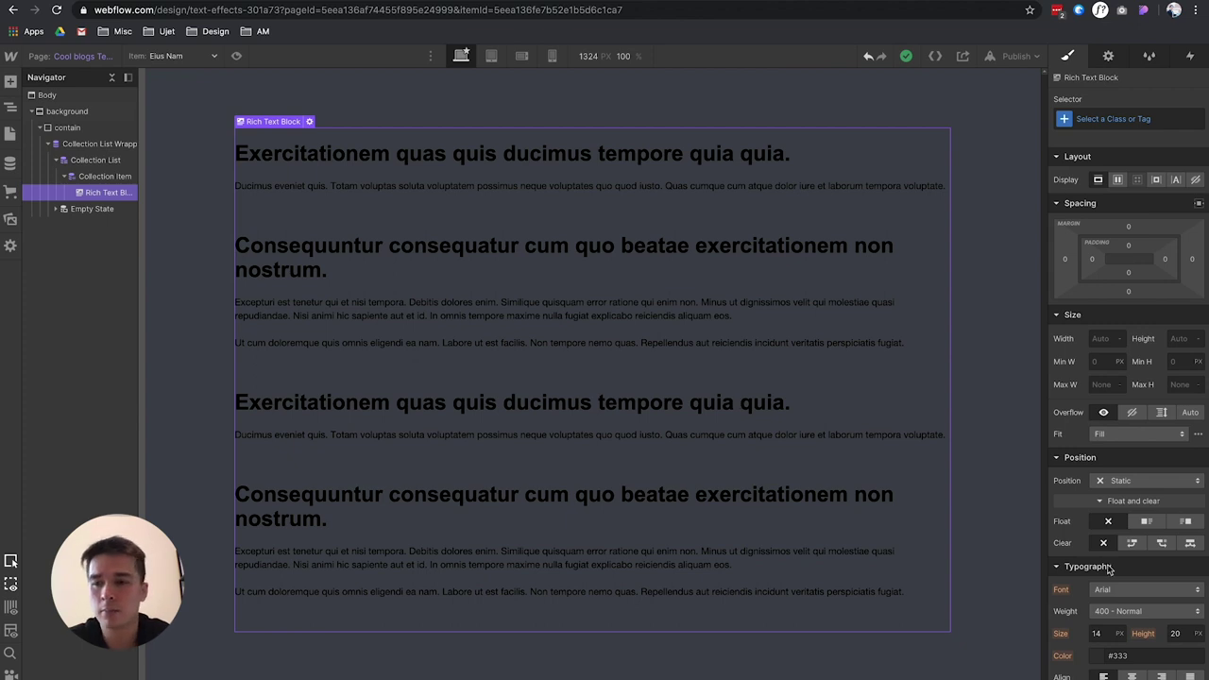
scroll(1109, 571, down, 2)
click(1097, 474)
drag(1096, 529, 1054, 593)
click(965, 535)
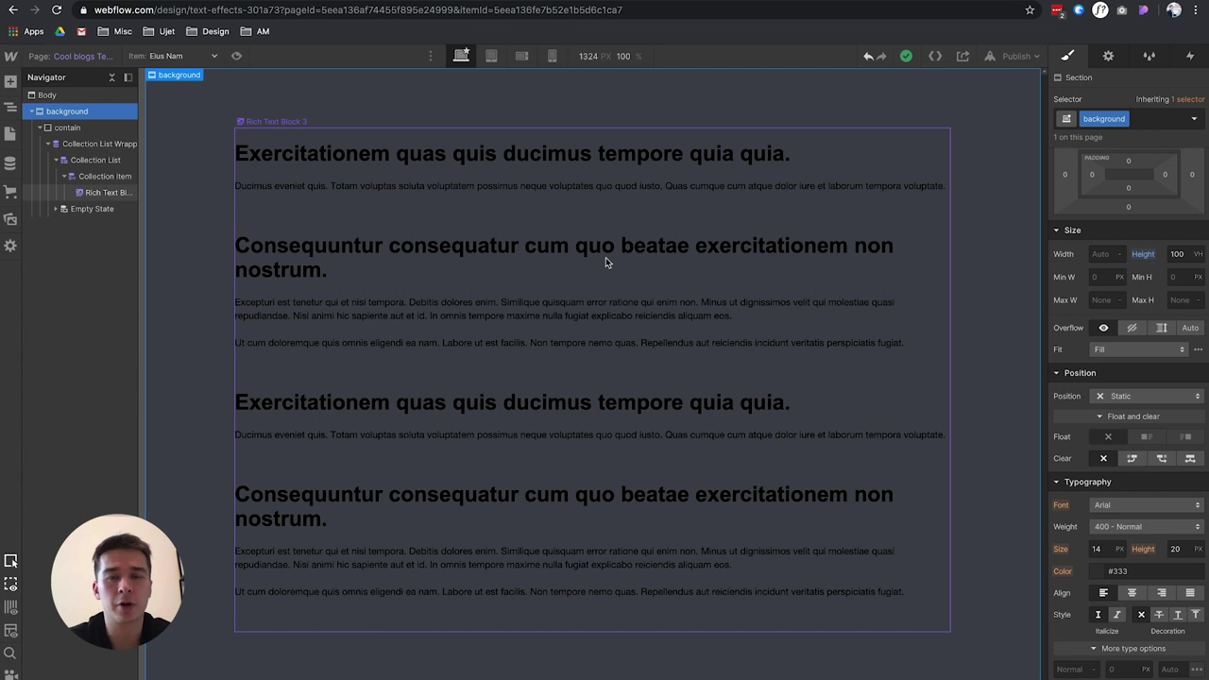
Step: Go to the Styleguide page and select its last empty sg-row
click(10, 133)
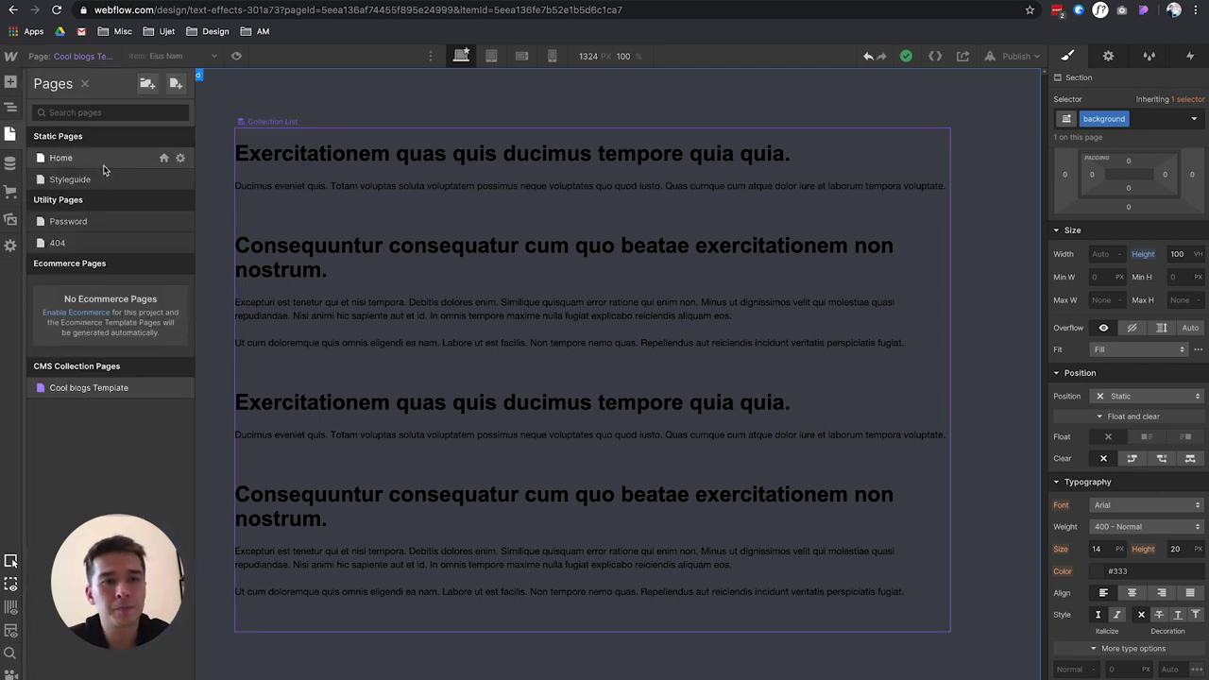
click(81, 179)
scroll(361, 369, down, 5)
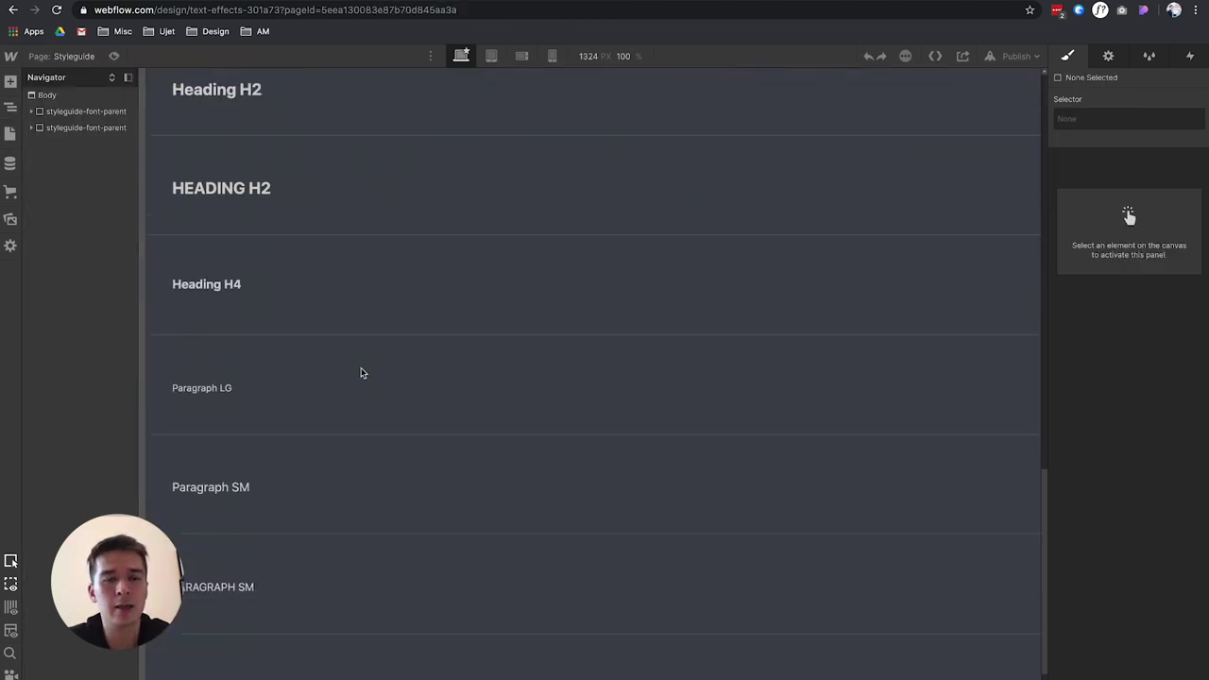
scroll(361, 372, up, 3)
scroll(364, 415, down, 4)
click(319, 653)
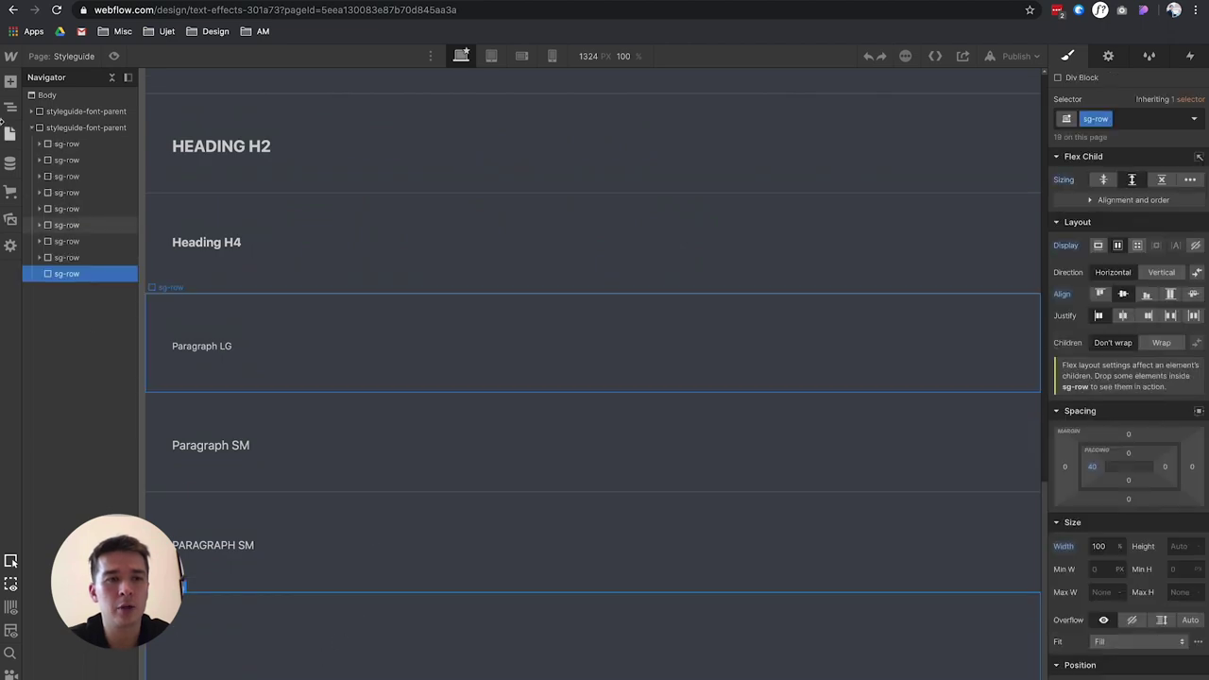
Step: Add a Rich Text element into the last sg-row
click(11, 82)
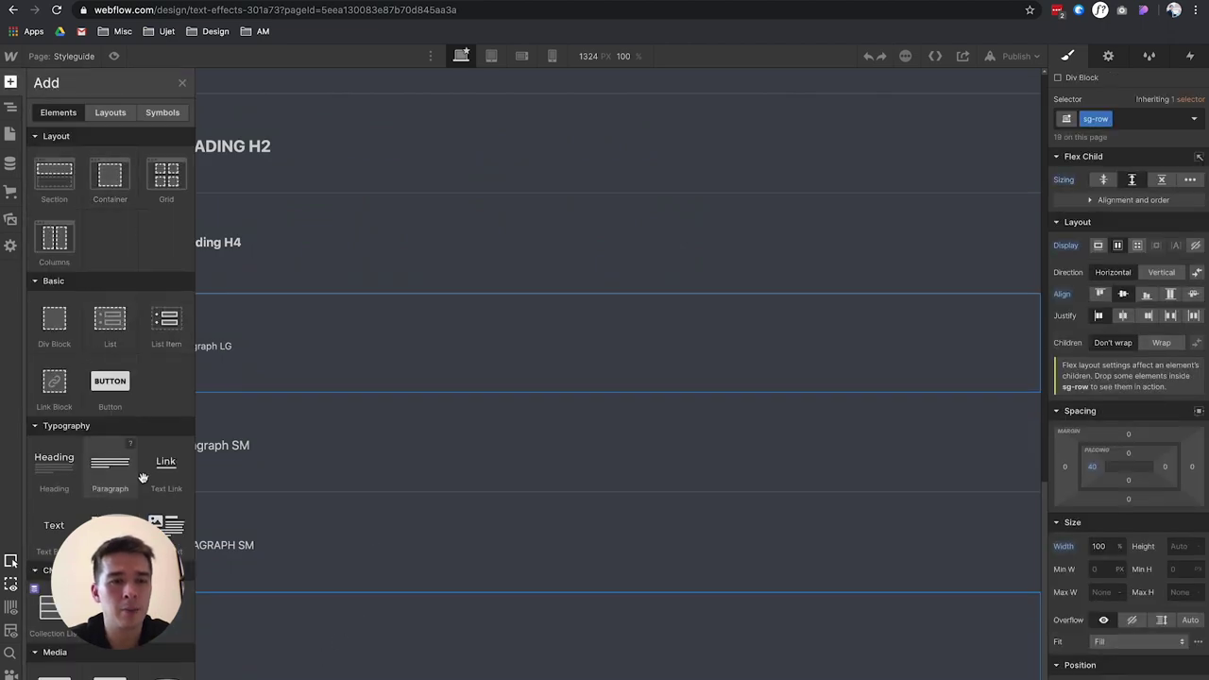
drag(166, 525, 273, 643)
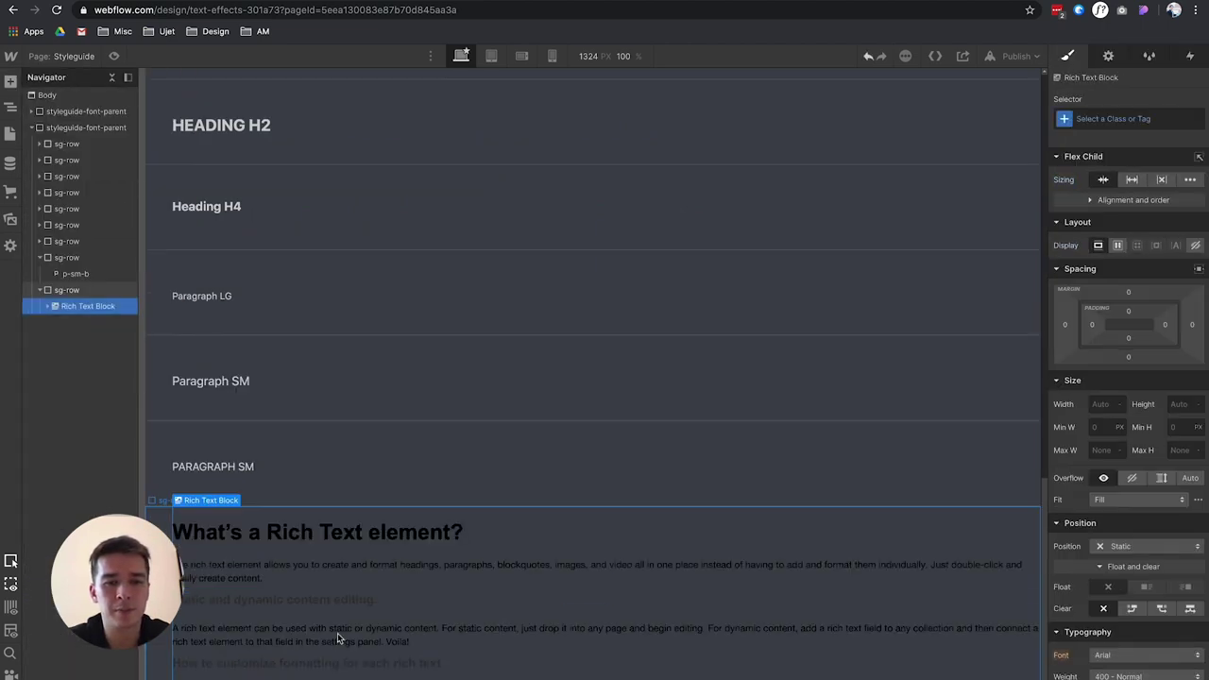
scroll(397, 638, down, 1)
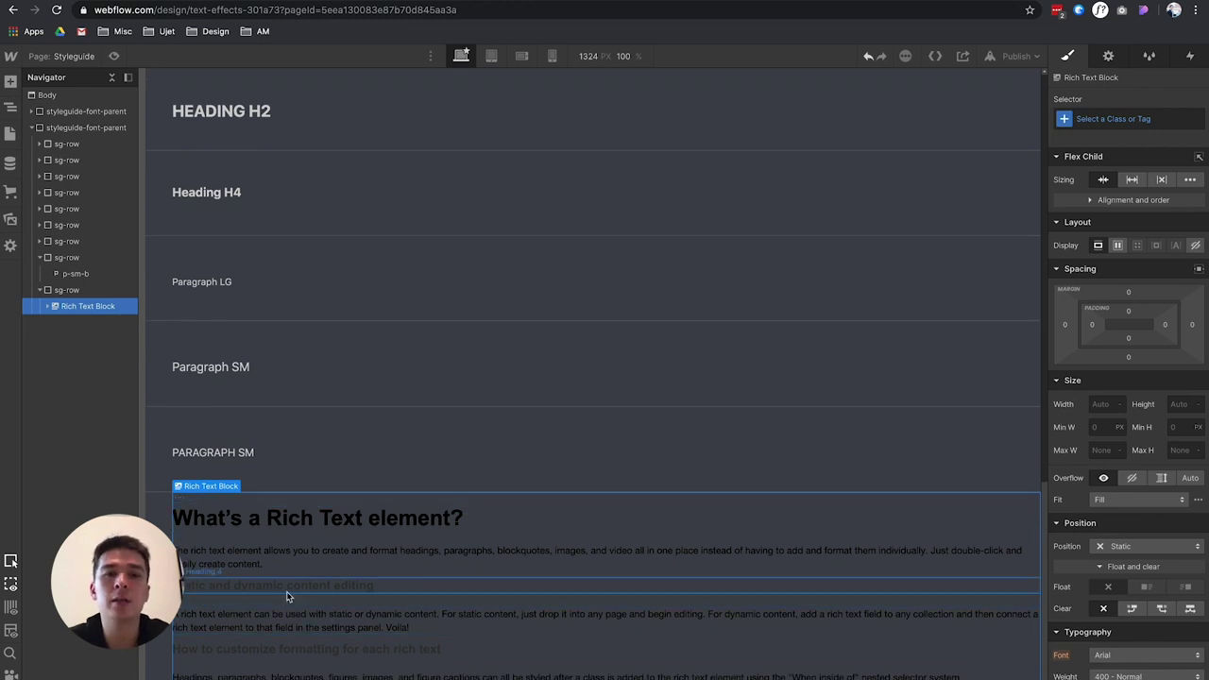
click(156, 559)
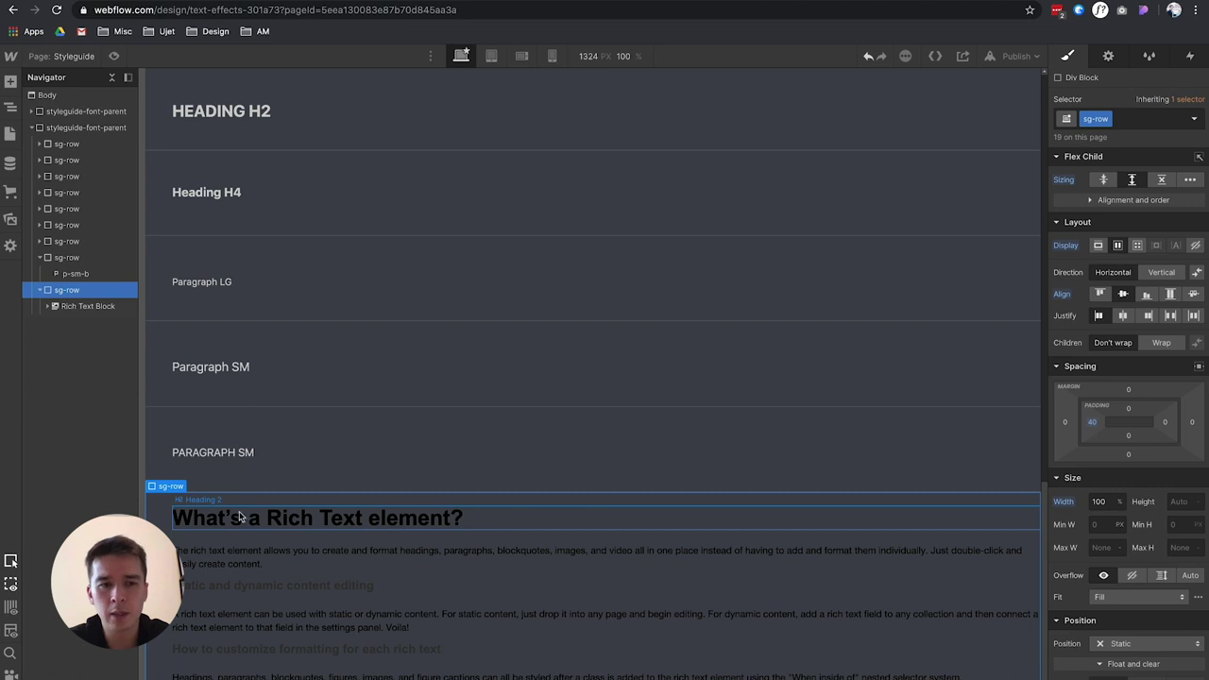
Step: Create and apply the class 'rich-text' to the Styleguide rich text block, then select its heading
click(78, 306)
click(1131, 117)
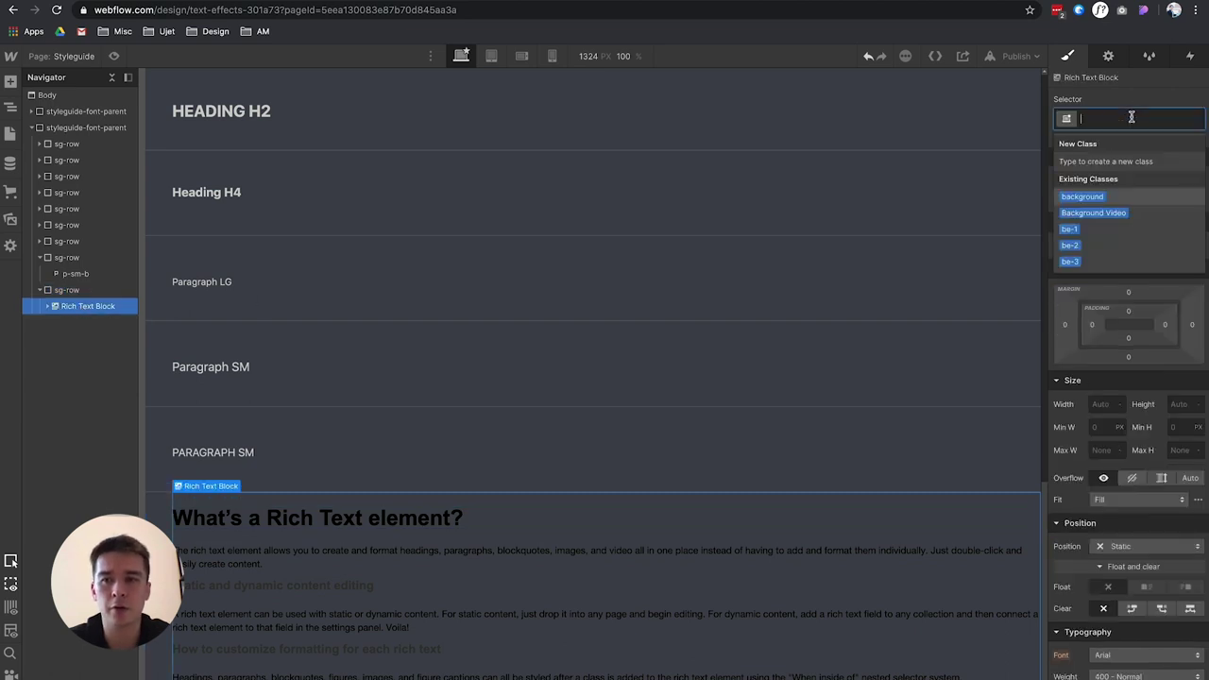
text(rich)
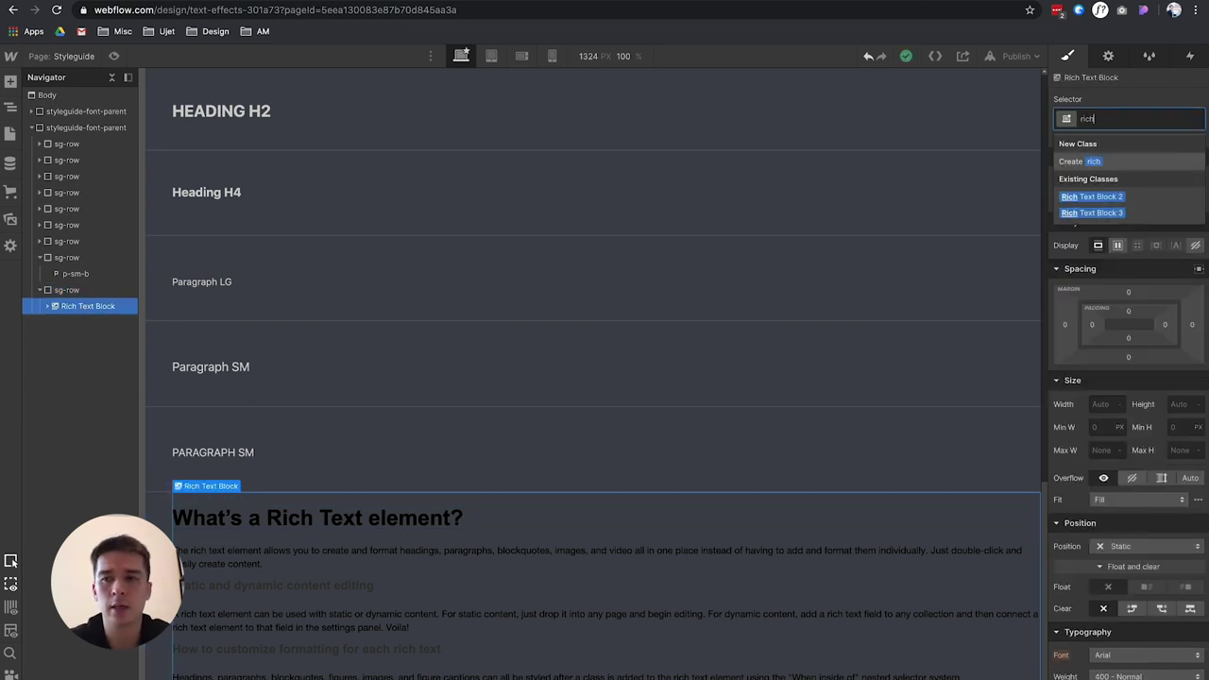
text(-text)
key(Return)
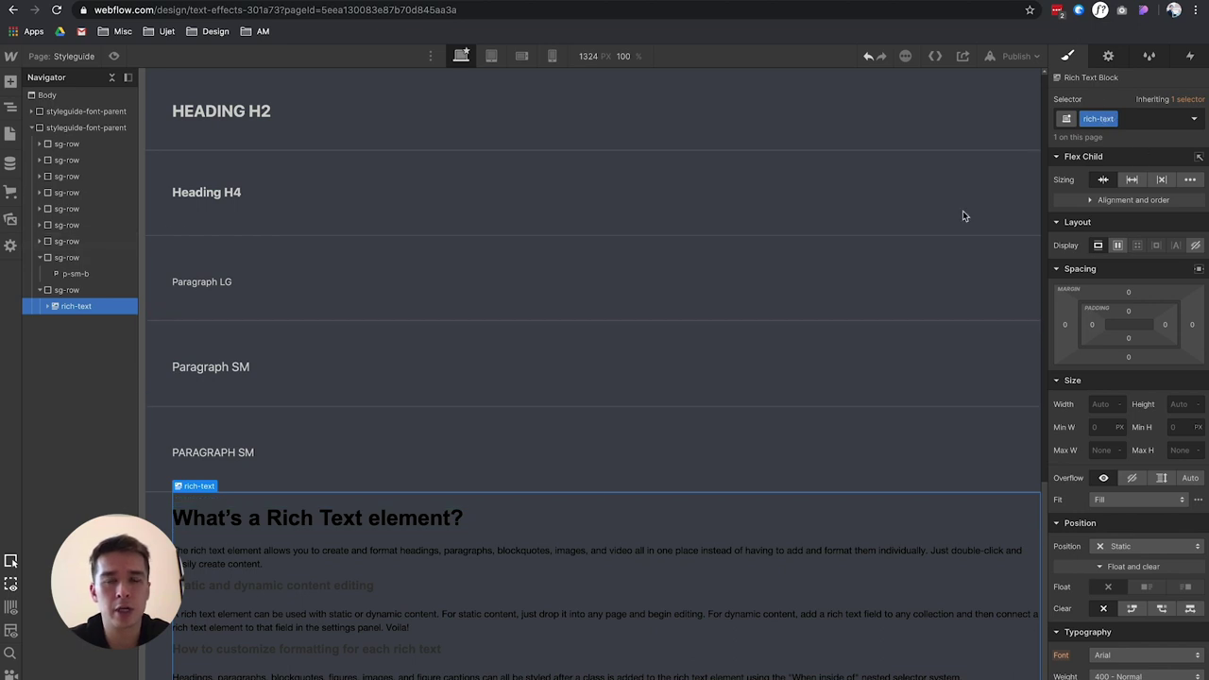
click(228, 521)
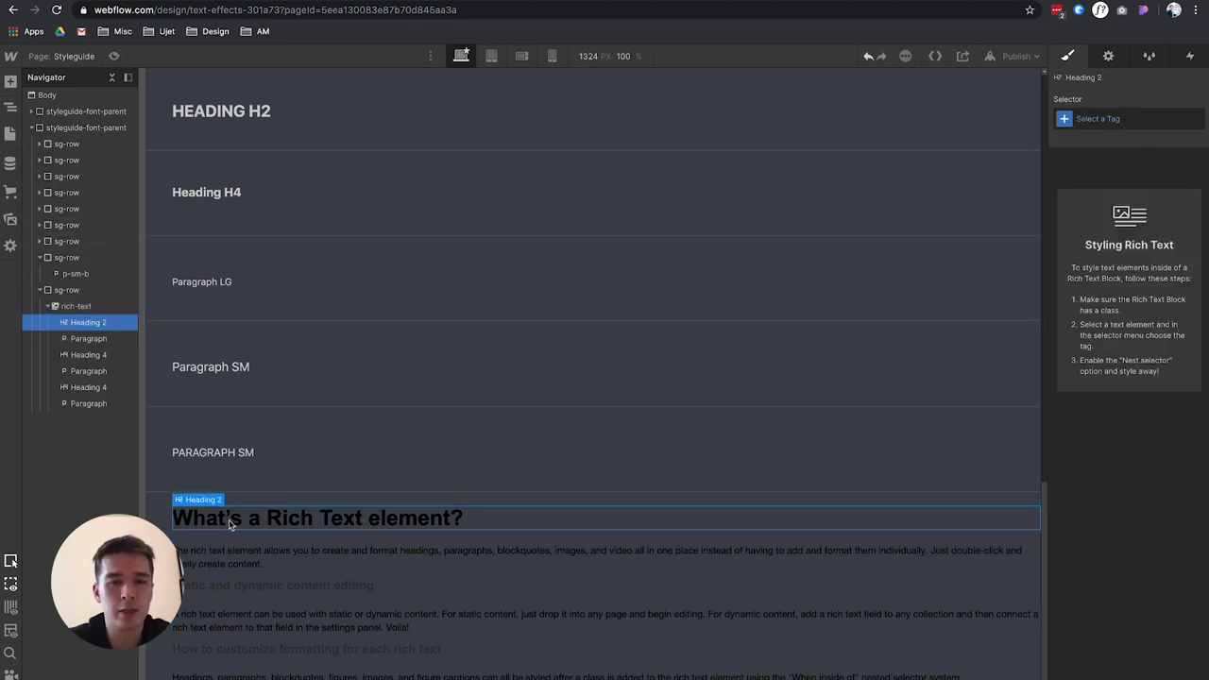
Step: Give All H2 Headings inside rich-text a white (#ffffff) text colour
click(1117, 120)
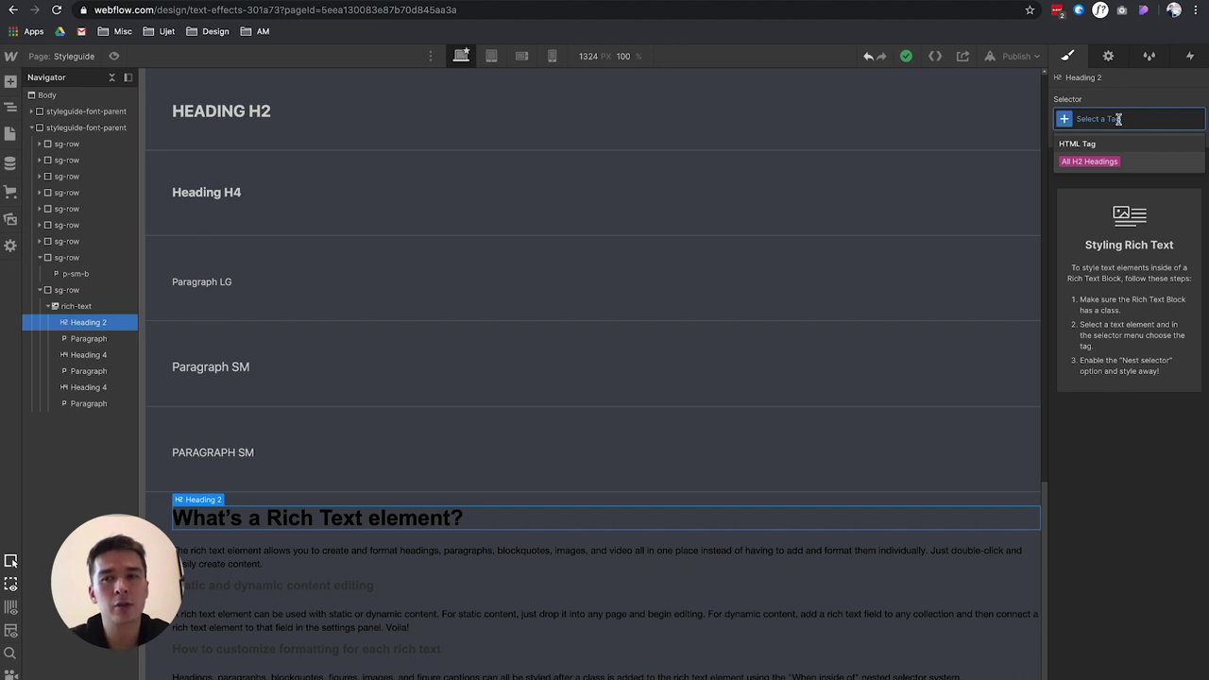
click(1096, 163)
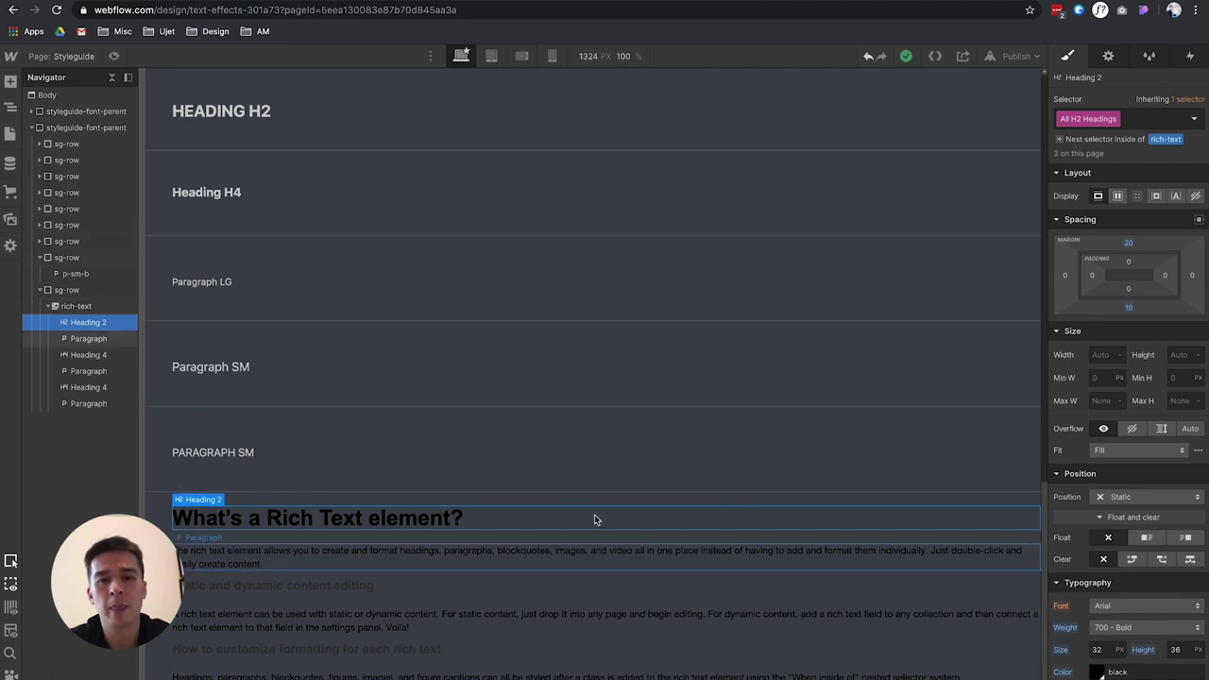
scroll(1065, 408, down, 2)
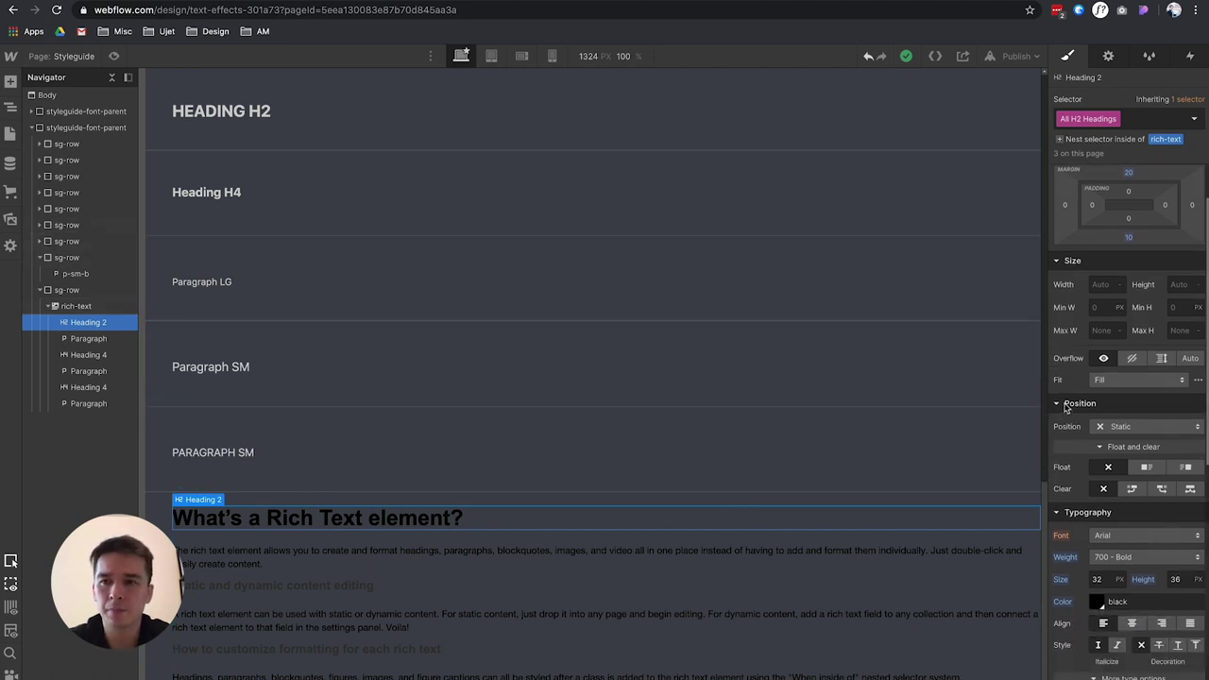
scroll(1065, 408, down, 3)
scroll(1096, 472, down, 1)
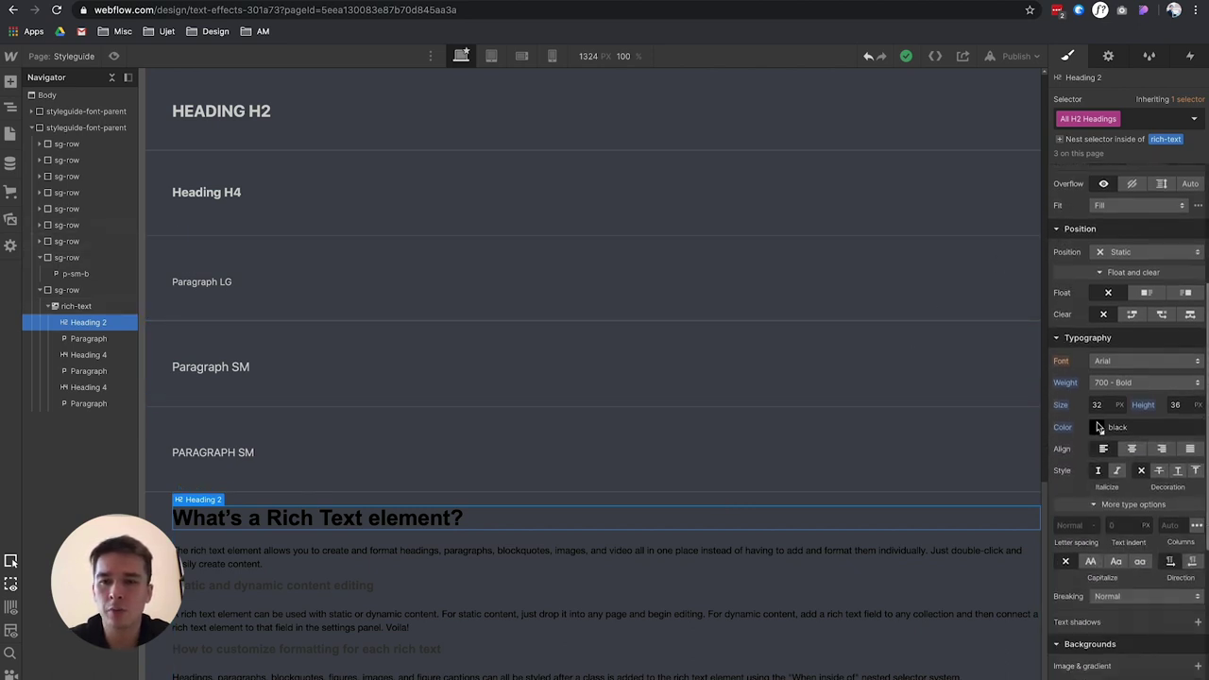
click(1099, 427)
drag(1097, 495, 980, 372)
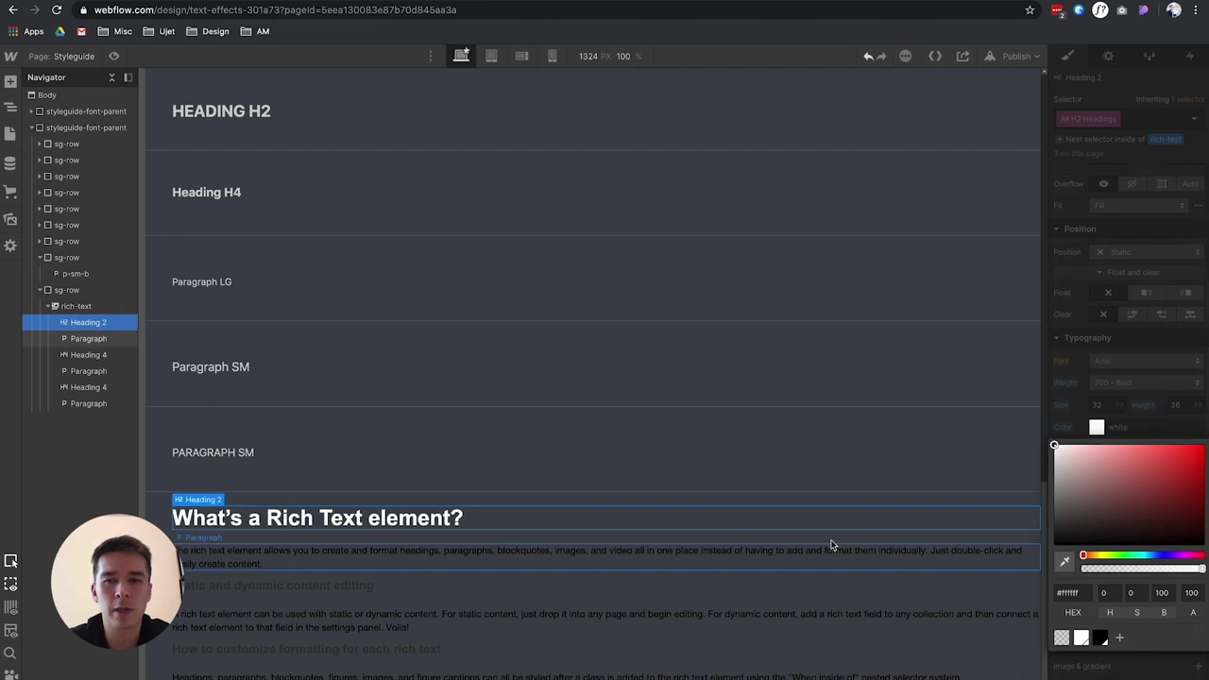
click(784, 534)
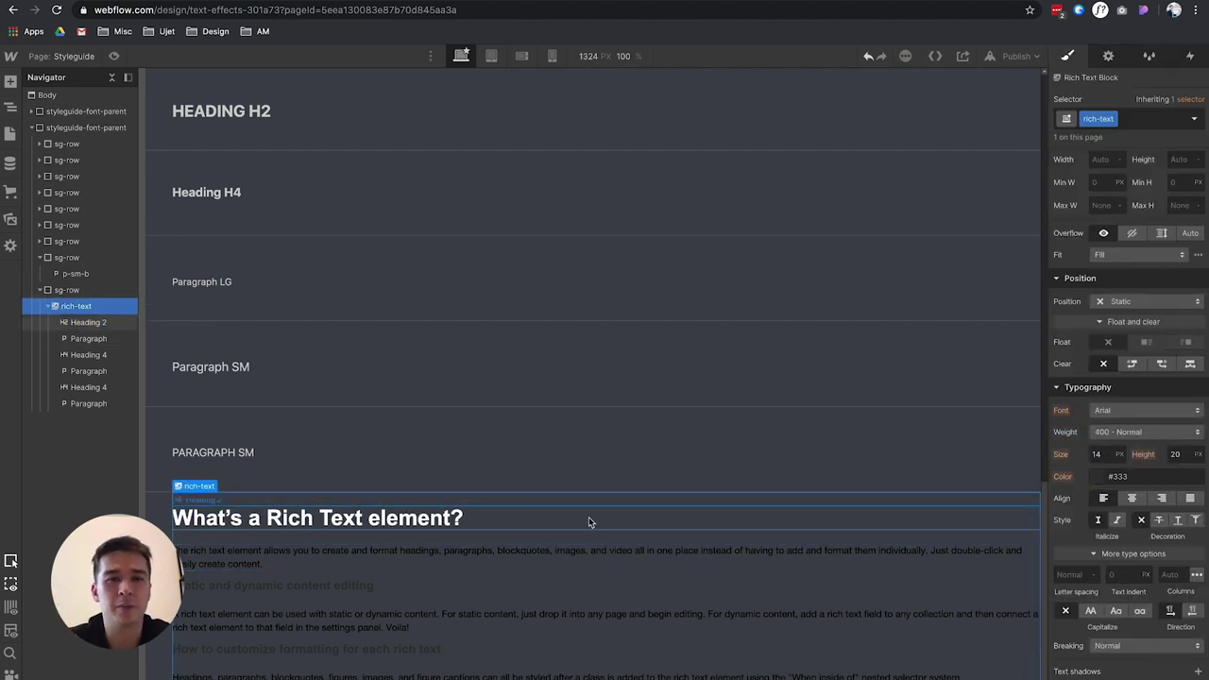
scroll(588, 517, up, 5)
Step: Inspect the blank-looking top Heading 2 below Heading H1, now styled white
scroll(588, 519, down, 1)
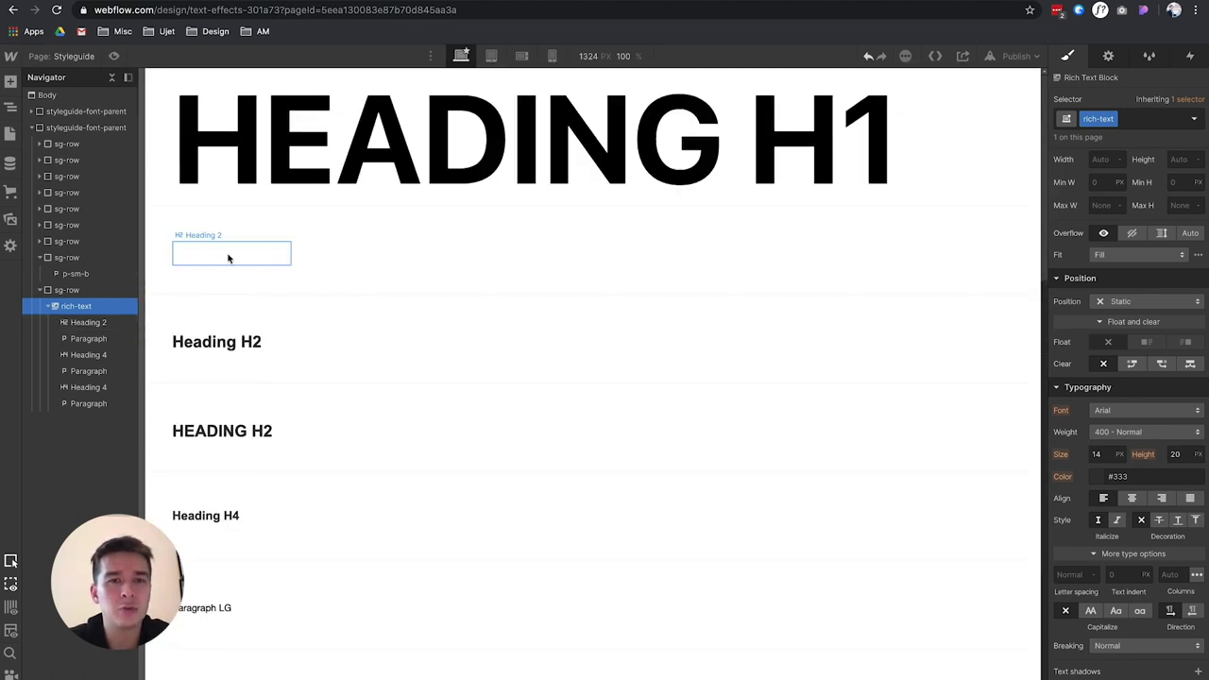
click(229, 257)
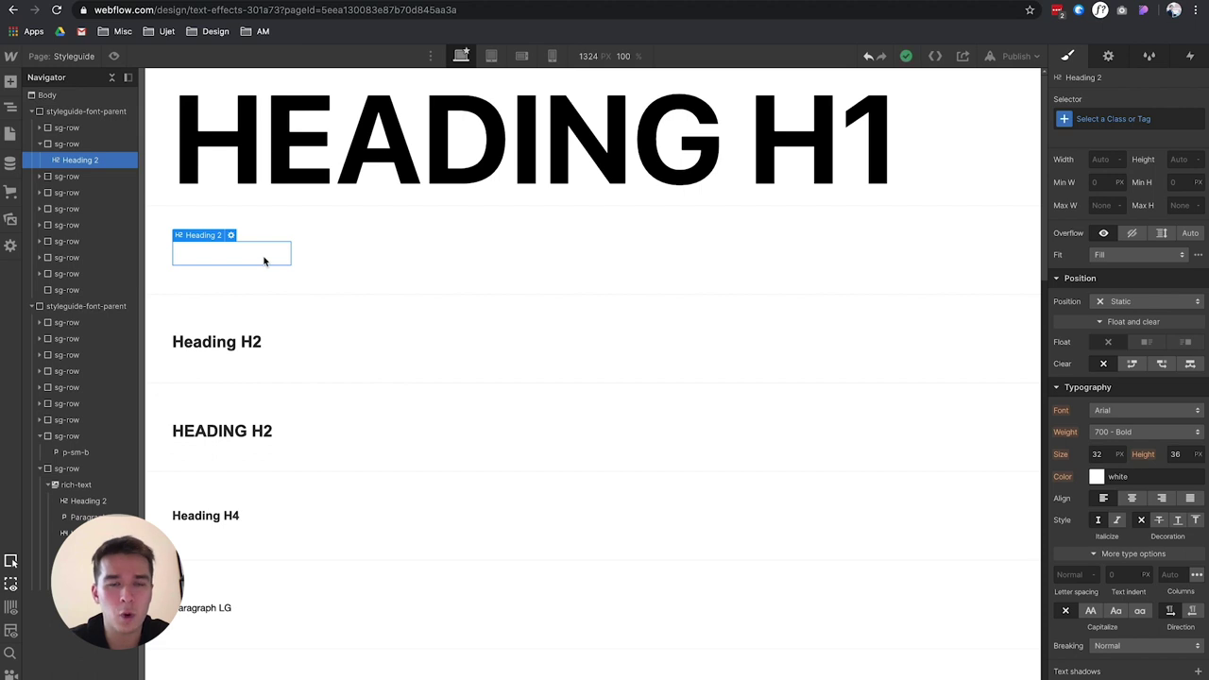
scroll(474, 440, down, 4)
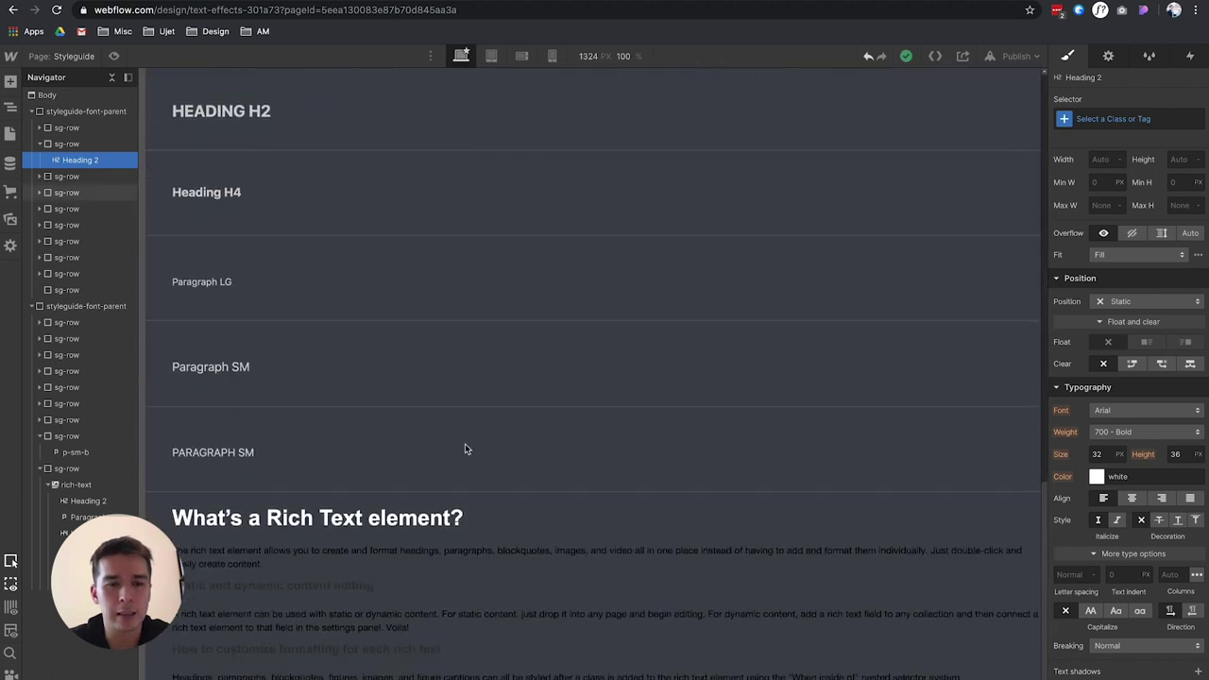
scroll(422, 426, up, 3)
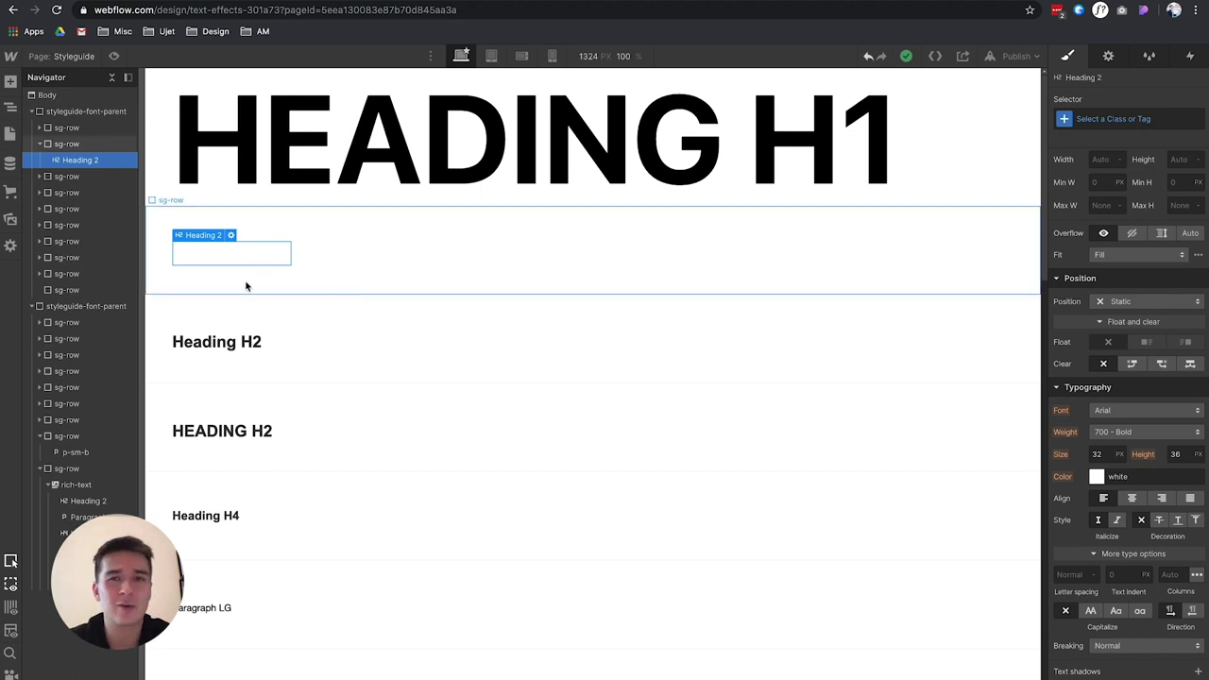
Step: Set the global All H2 Headings colour back to the black preset
click(332, 259)
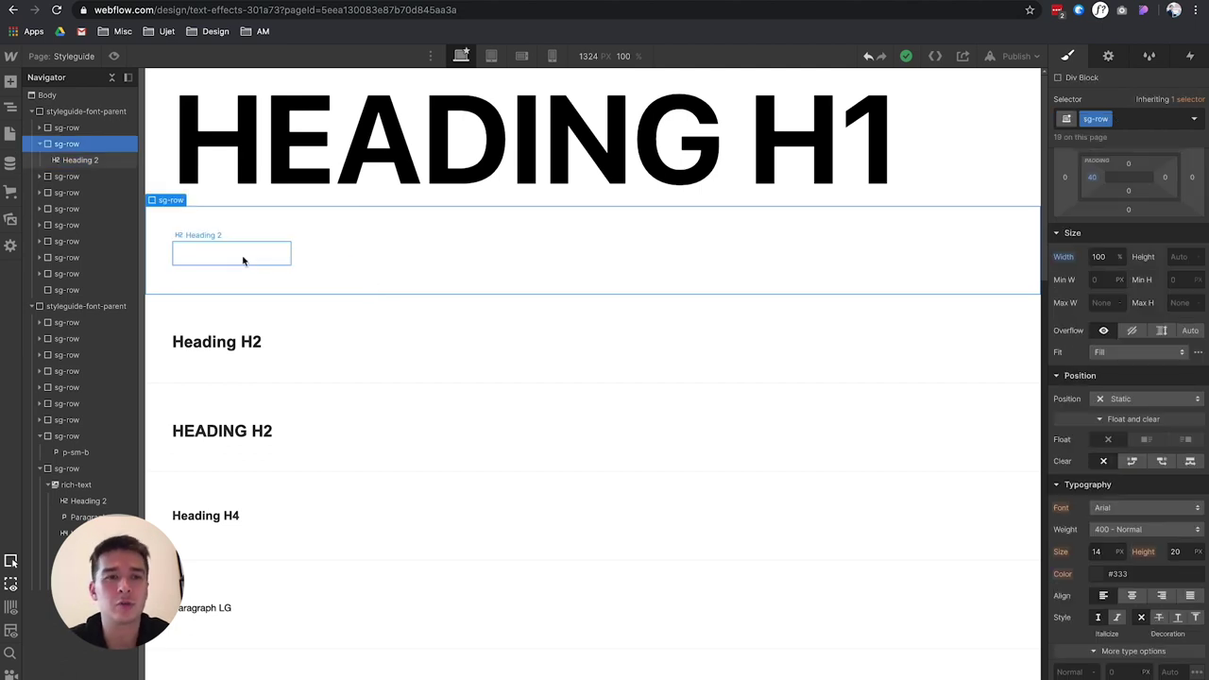
click(265, 262)
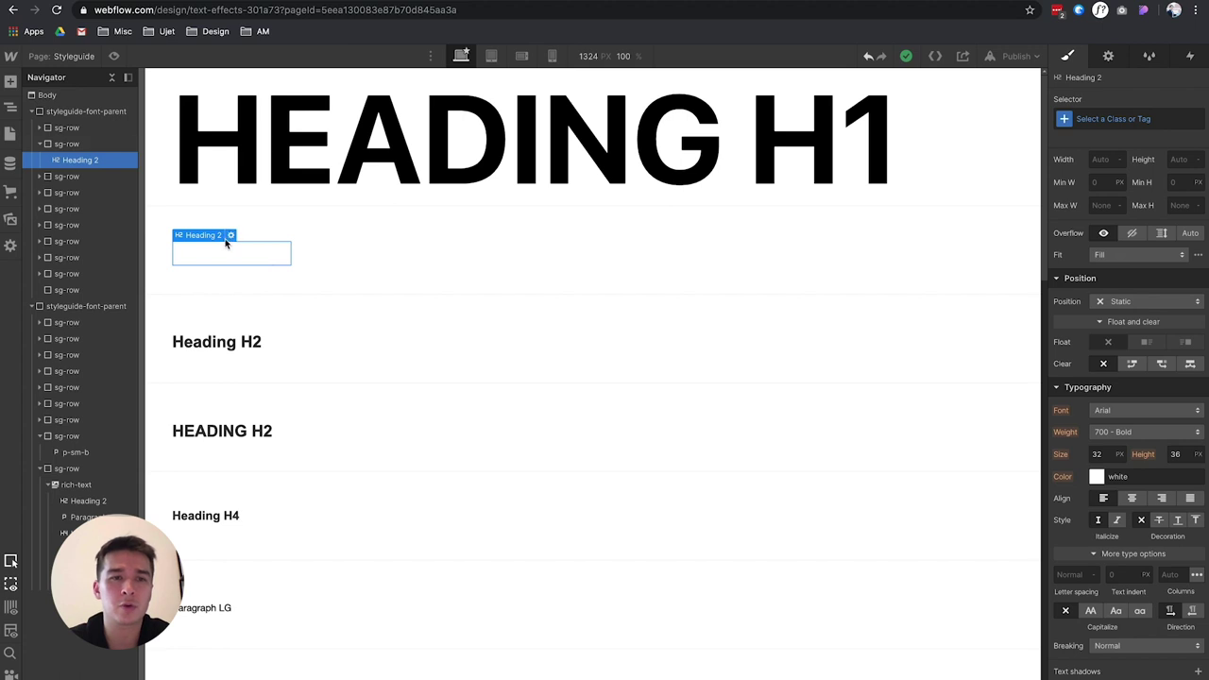
click(1112, 119)
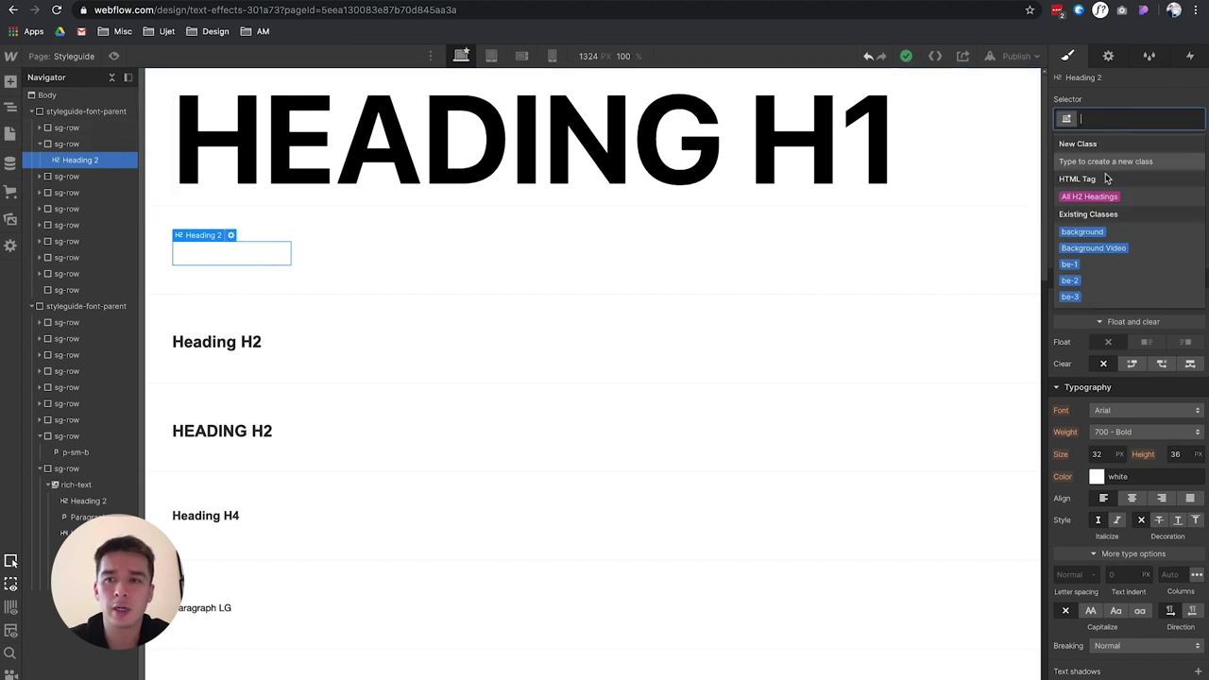
click(1097, 196)
scroll(1105, 334, down, 3)
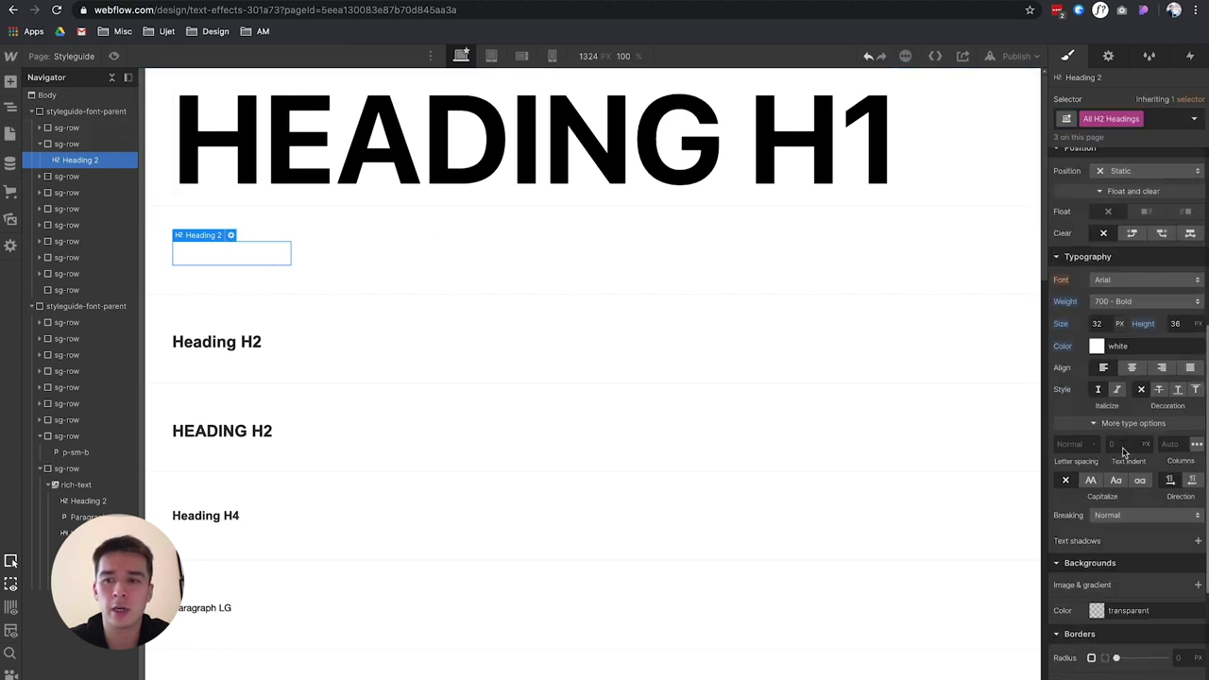
click(1097, 334)
click(1099, 546)
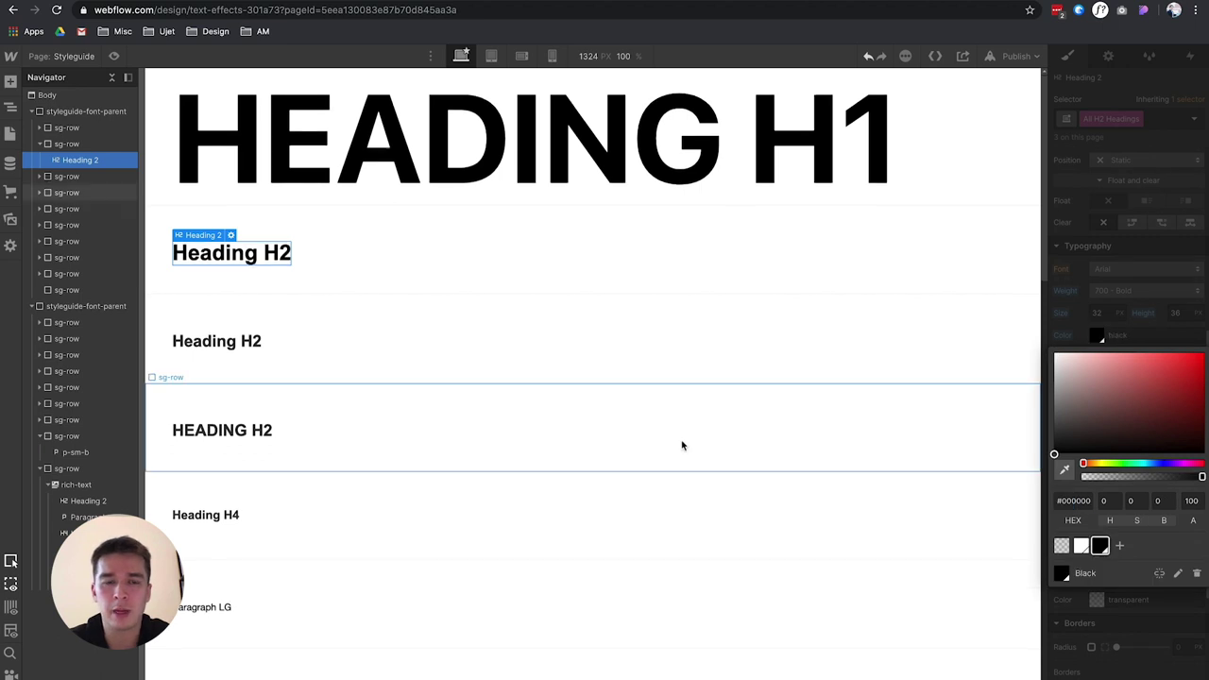
scroll(681, 439, down, 4)
click(425, 521)
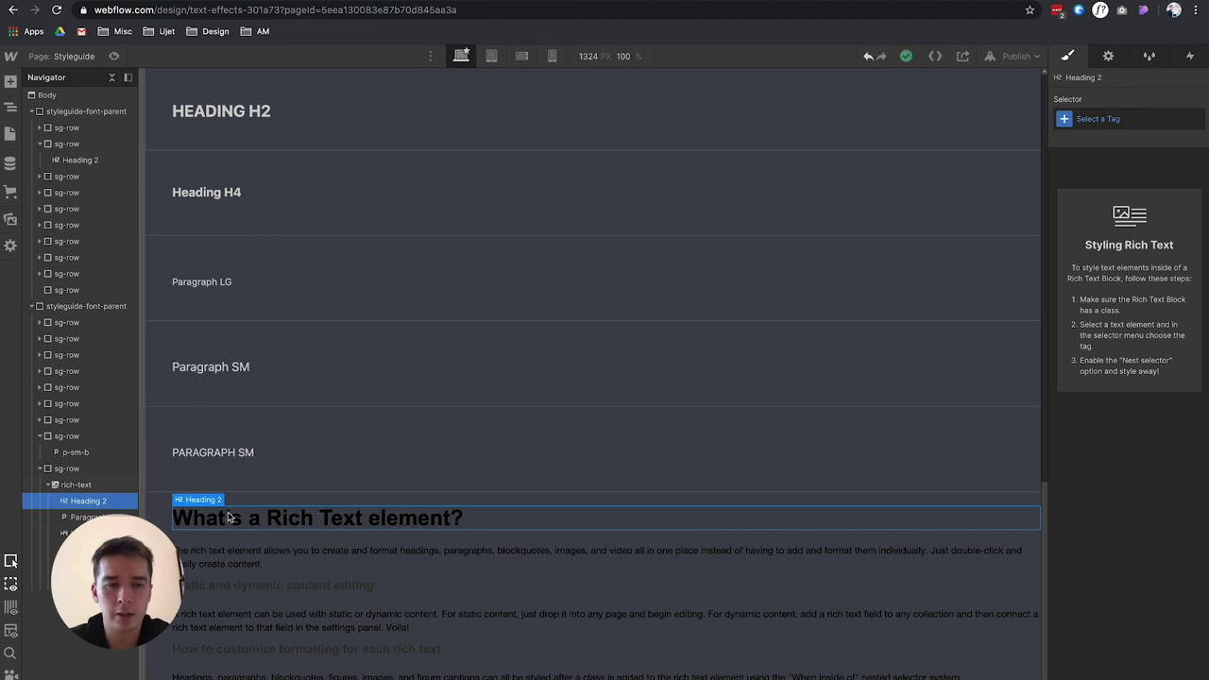
Step: Nest an All H2 Headings style inside rich-text and set its colour to White
click(1126, 118)
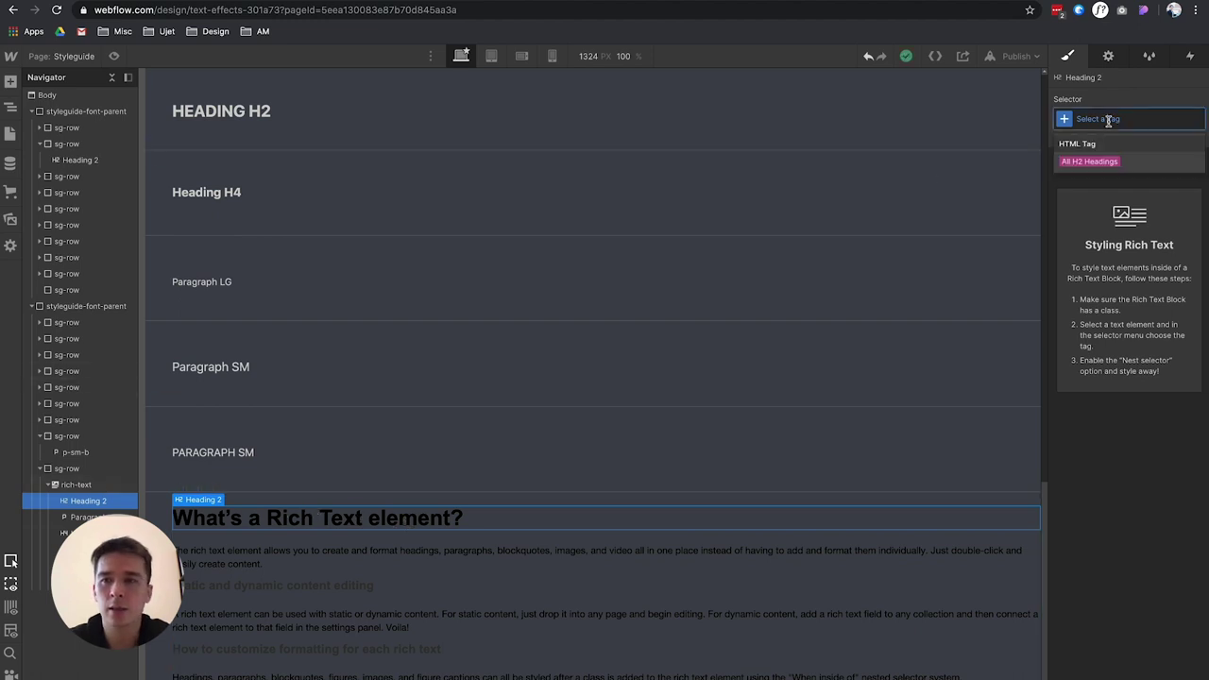
click(1095, 163)
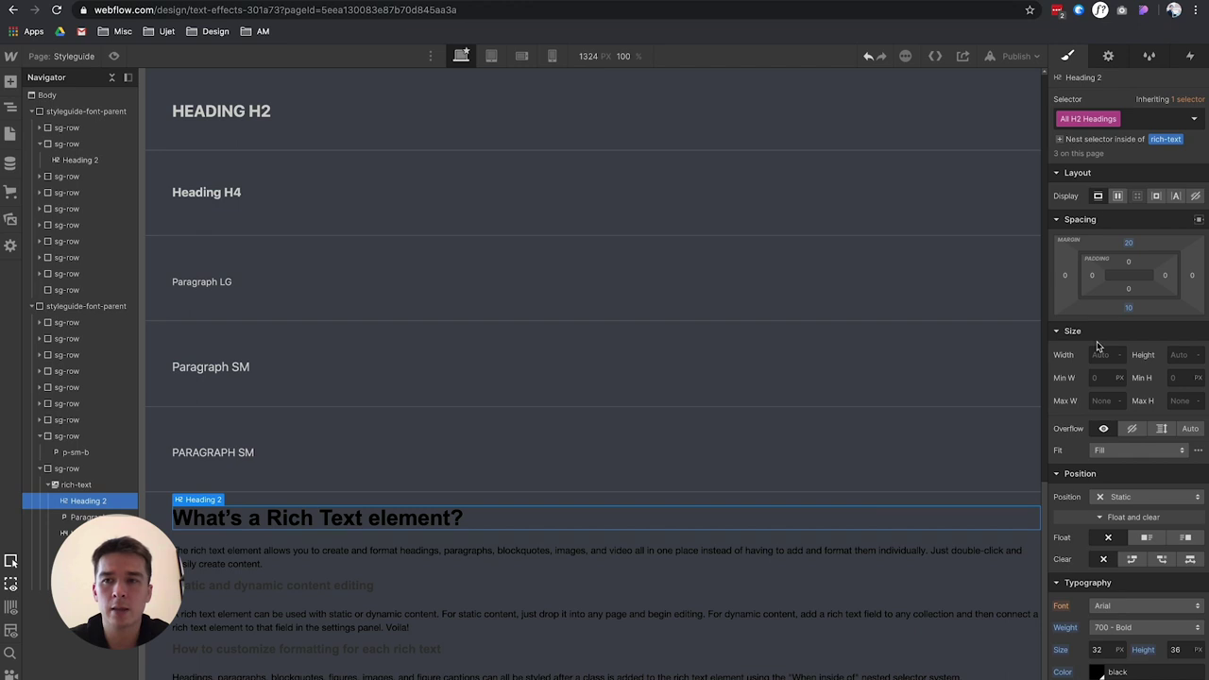
click(1060, 140)
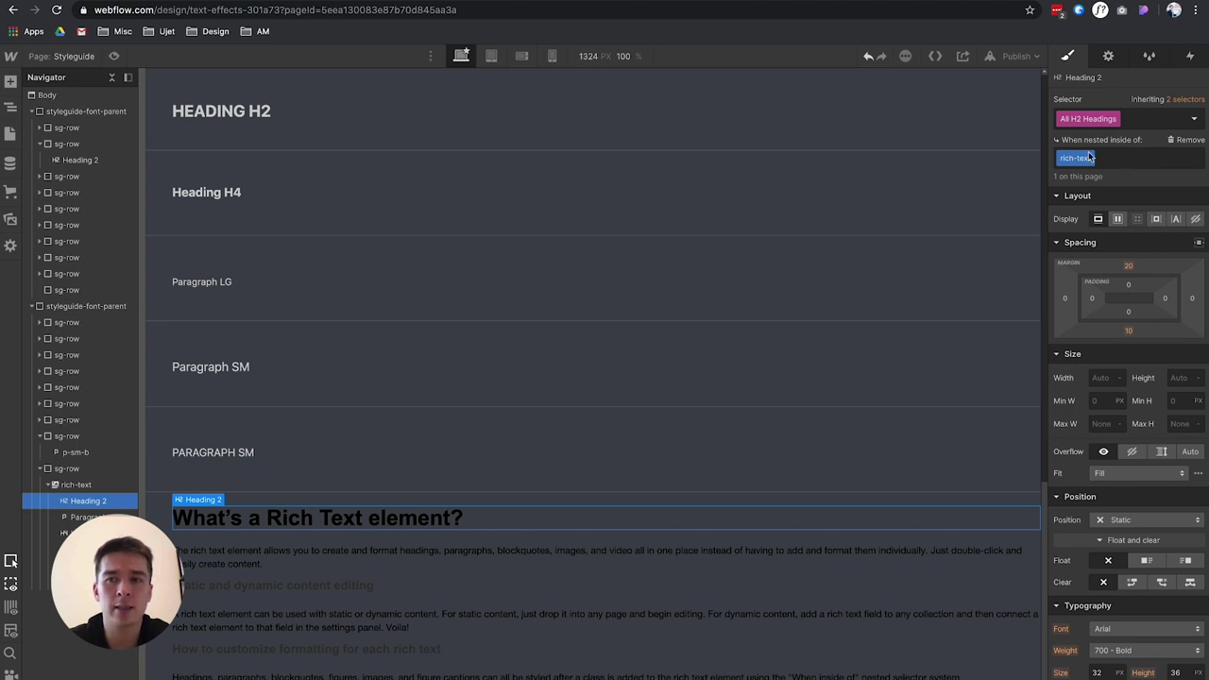
scroll(1109, 493, down, 5)
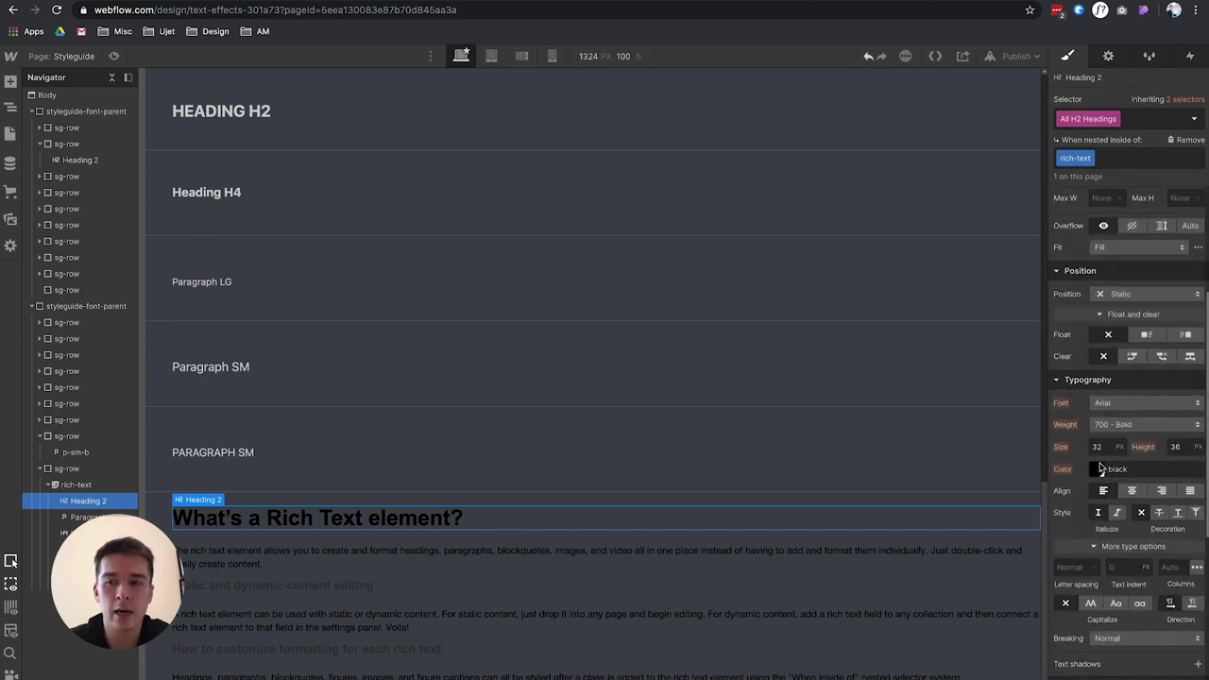
click(1097, 470)
click(1082, 416)
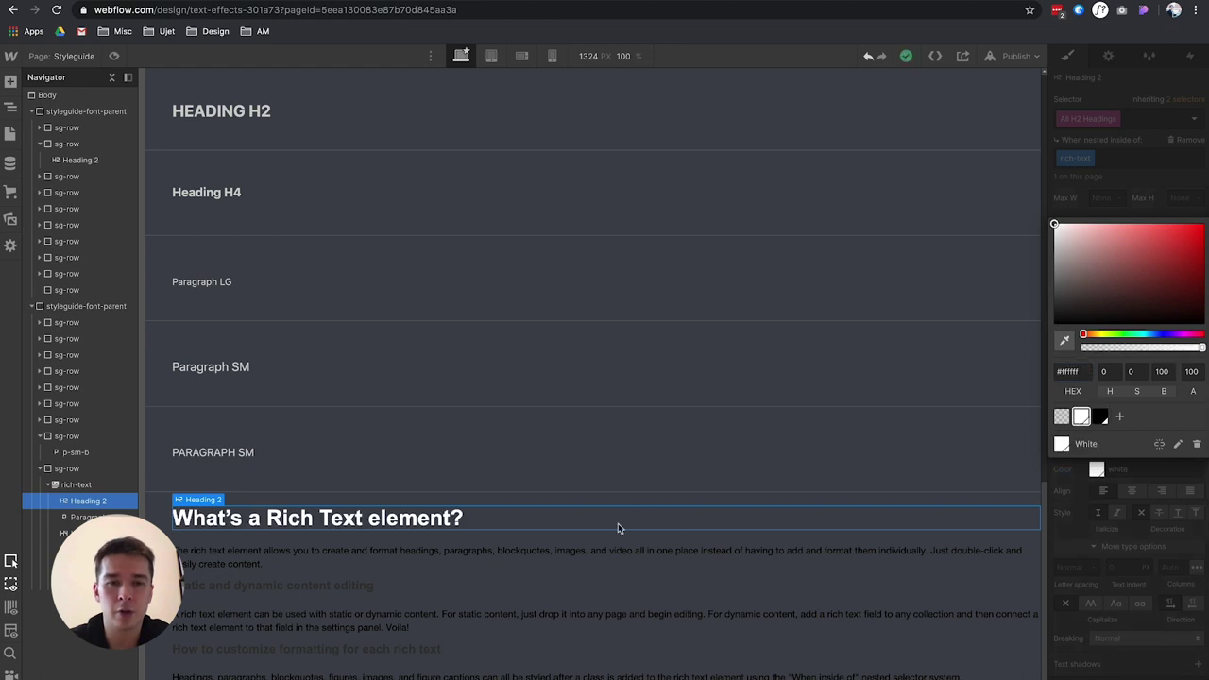
scroll(624, 474, up, 3)
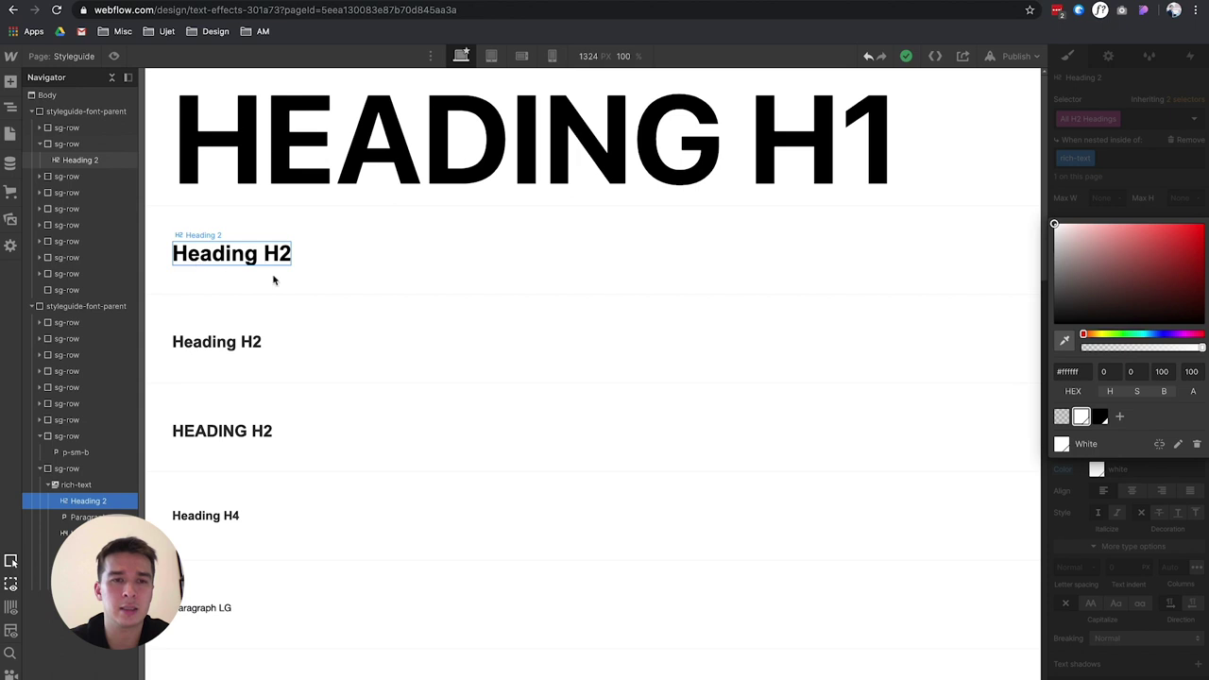
scroll(273, 278, down, 8)
scroll(283, 440, down, 5)
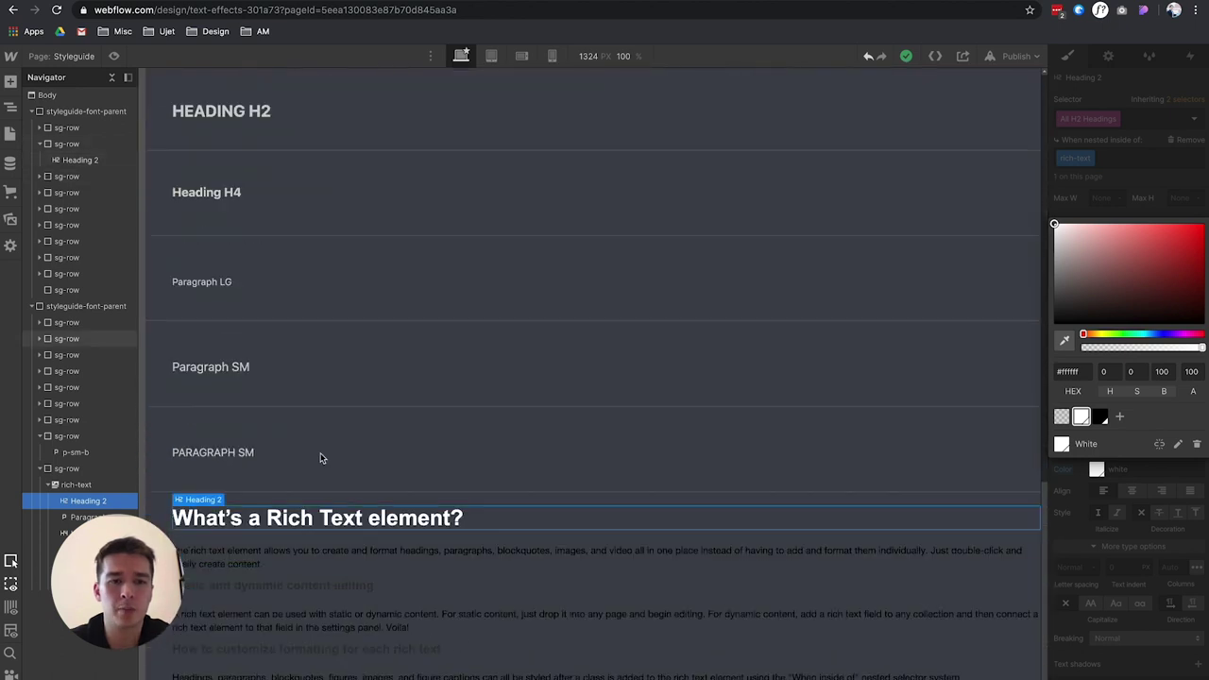
Step: Make All Paragraphs nested inside rich-text white
click(430, 570)
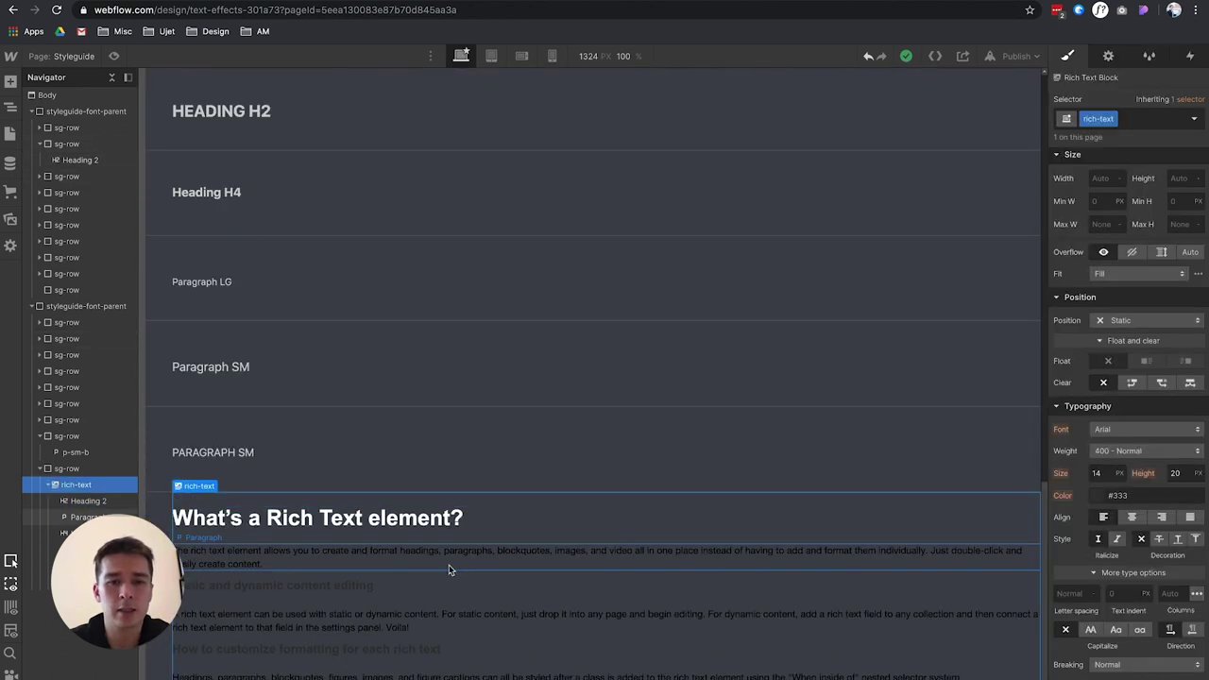
click(452, 571)
click(1096, 119)
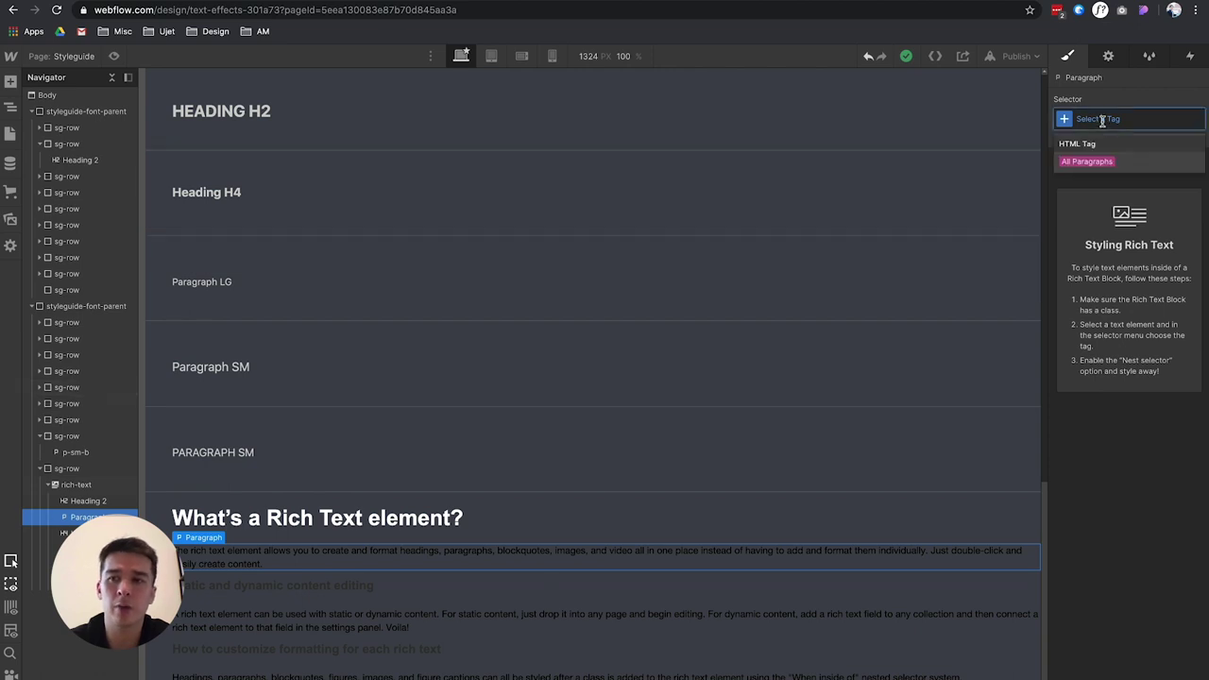
click(1087, 160)
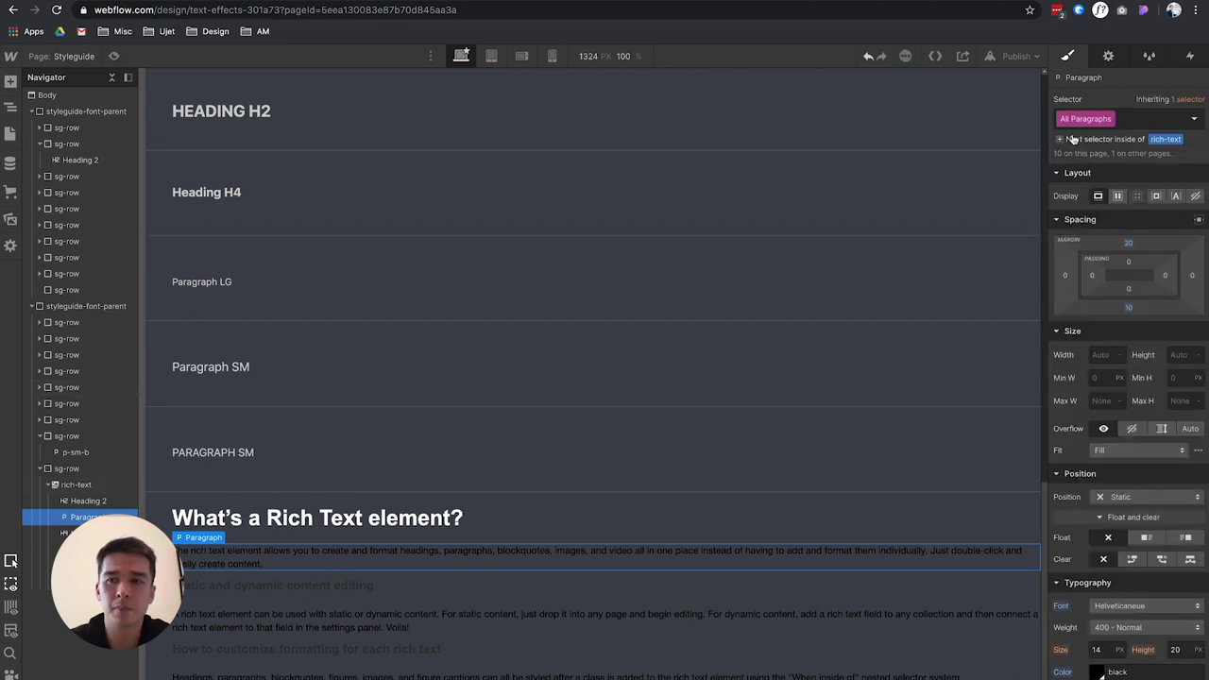
click(1063, 140)
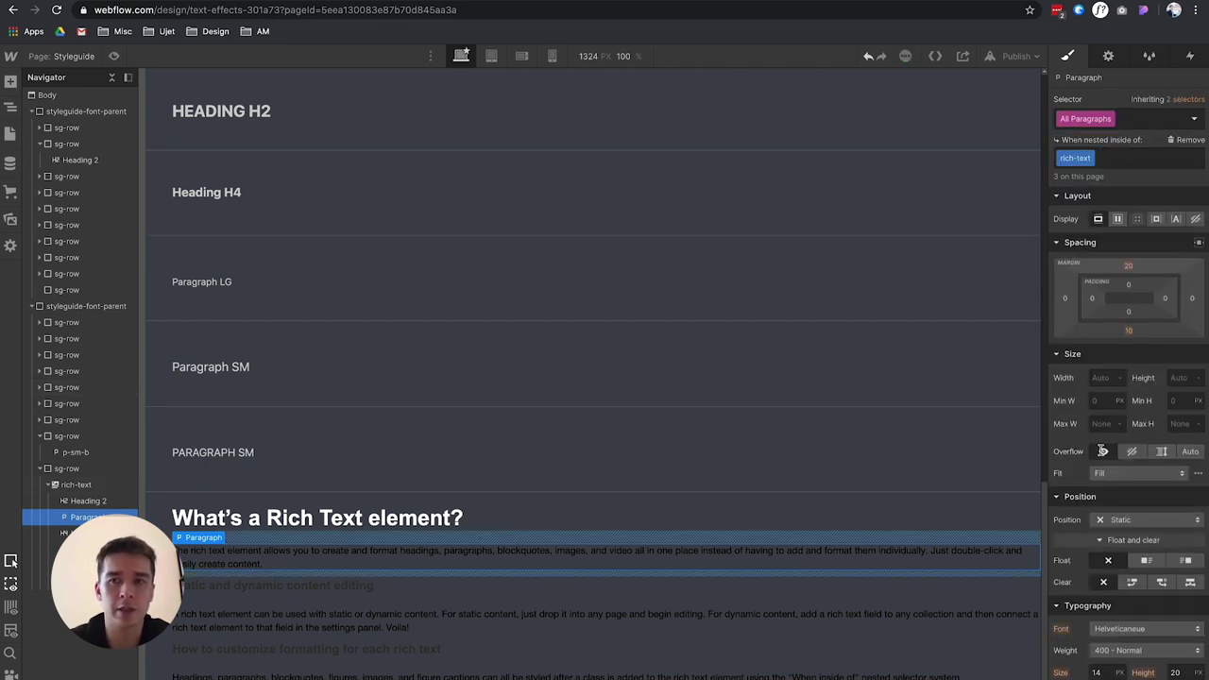
scroll(1102, 457, down, 5)
scroll(1107, 387, up, 2)
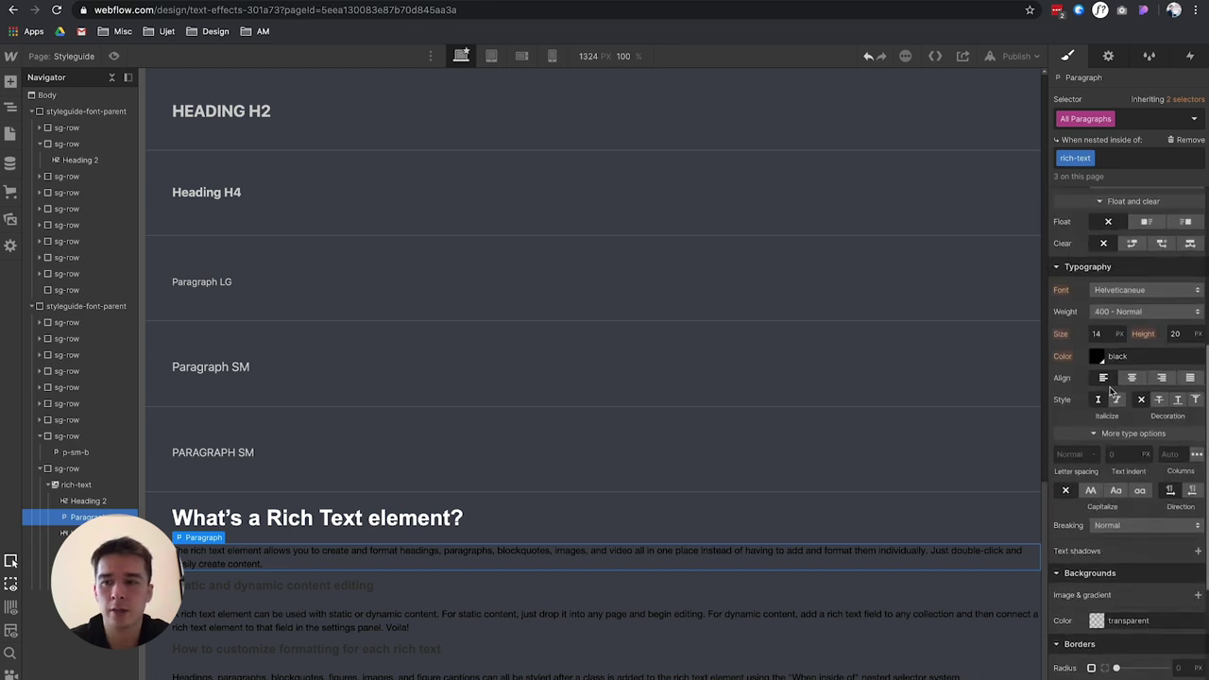
click(1098, 369)
click(1080, 577)
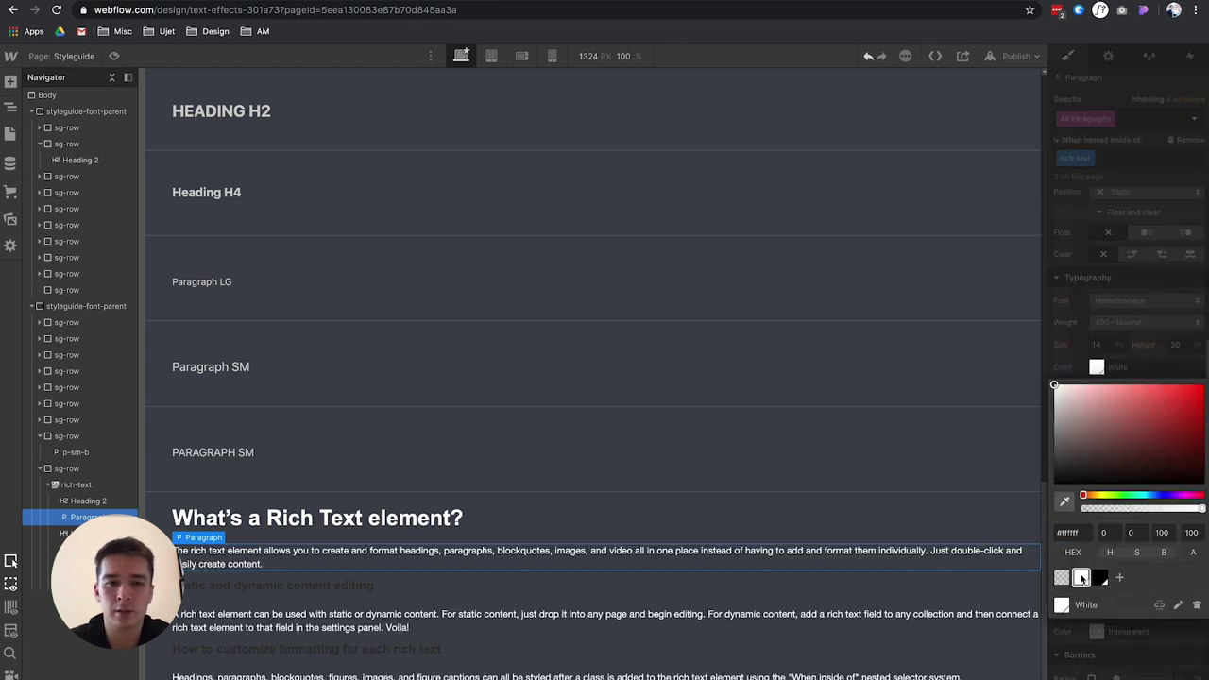
Step: Make All H4 Headings nested inside rich-text white
click(742, 599)
click(742, 588)
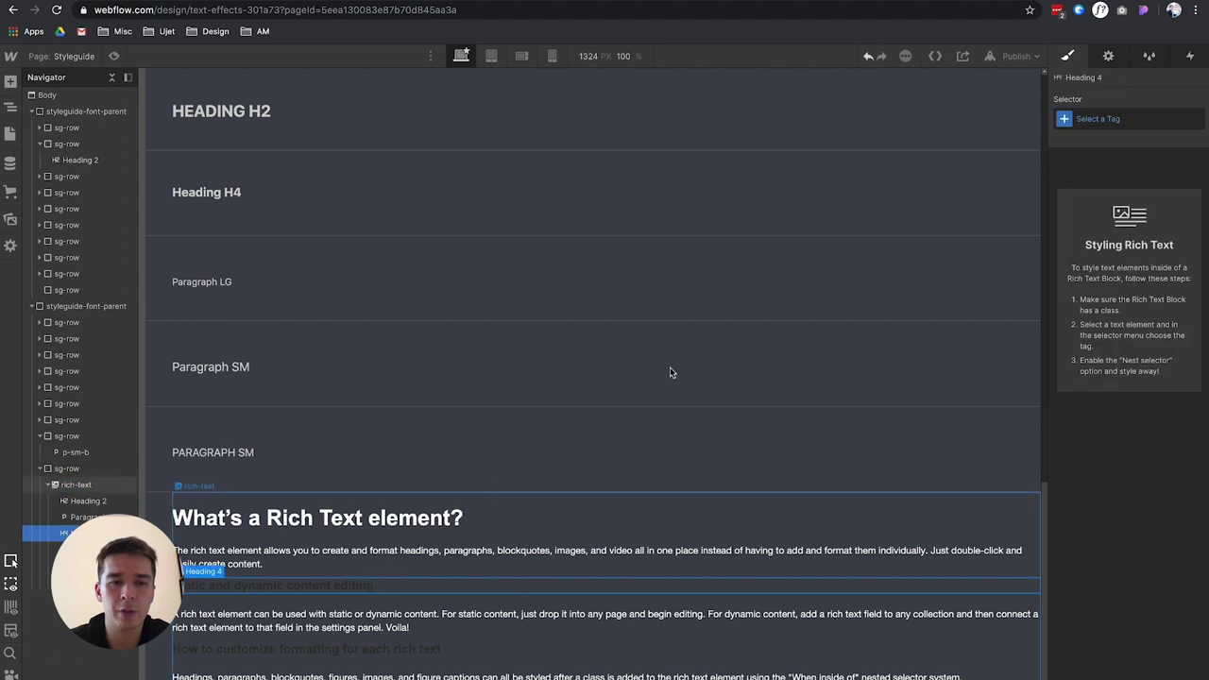
click(1115, 117)
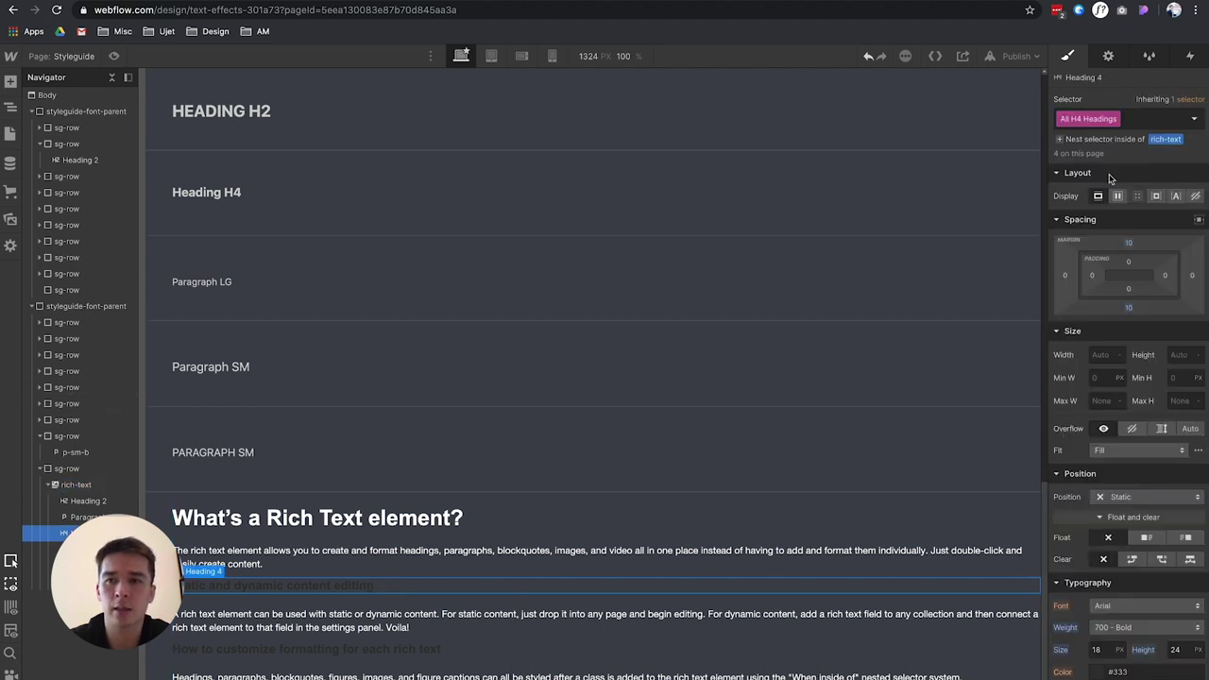
scroll(1104, 440, down, 3)
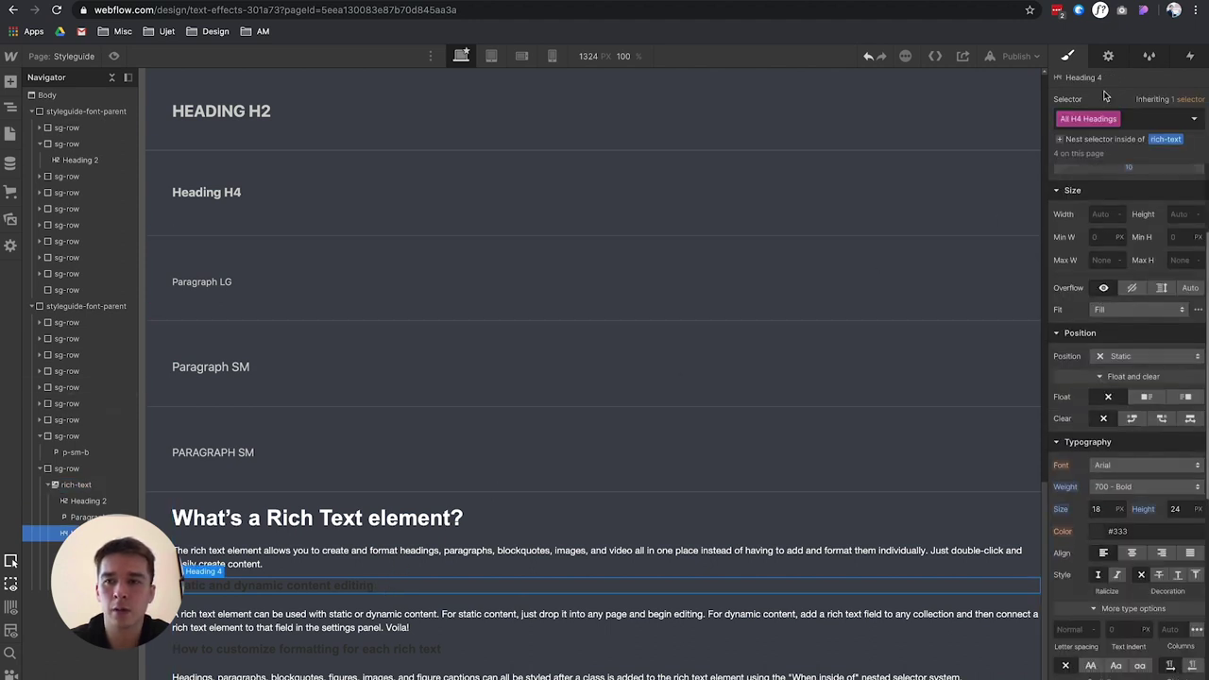
click(1061, 140)
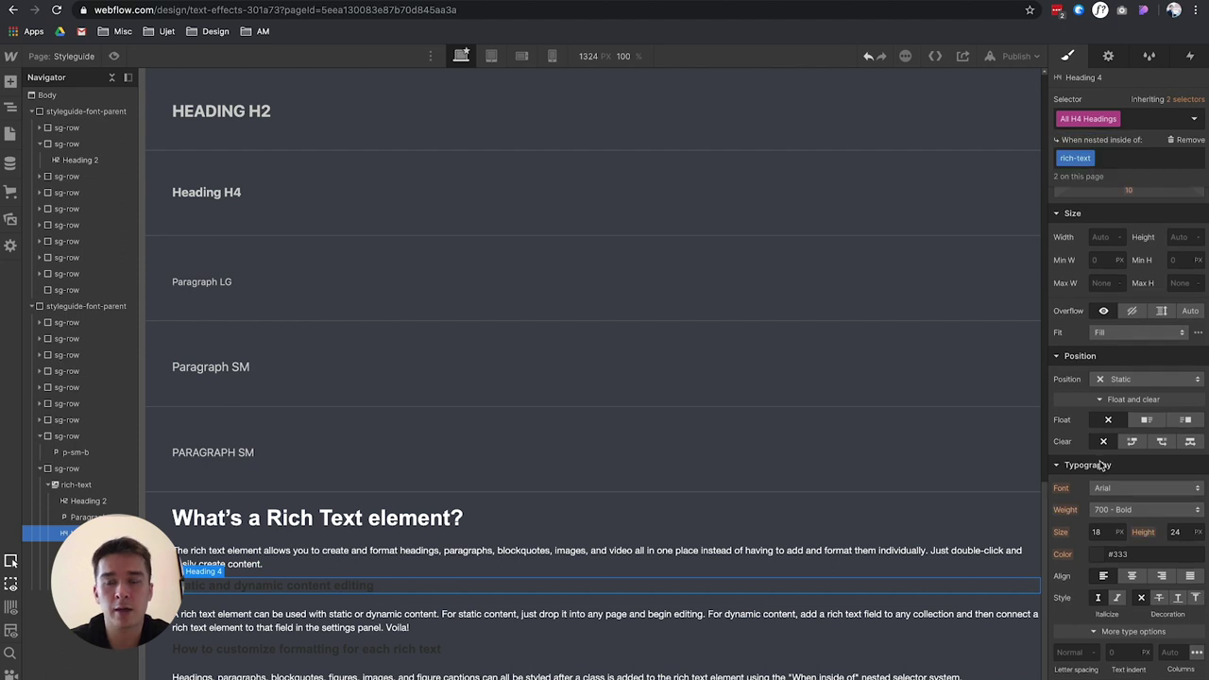
click(1097, 555)
drag(1103, 389, 939, 205)
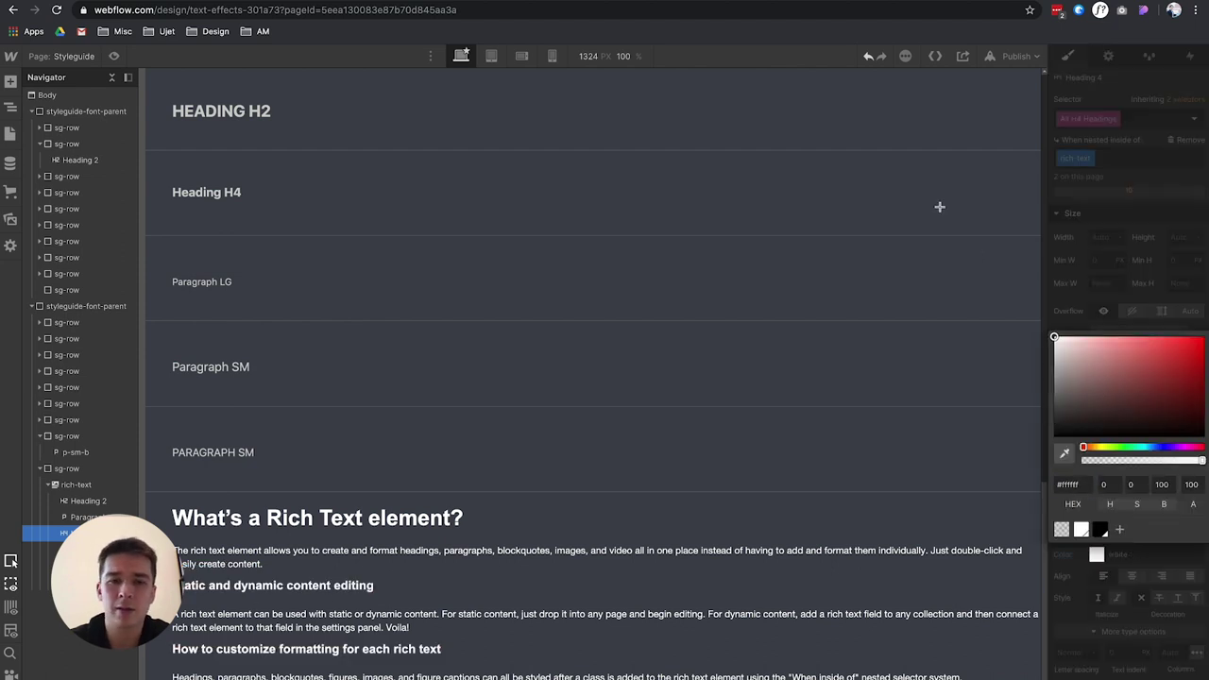
click(736, 546)
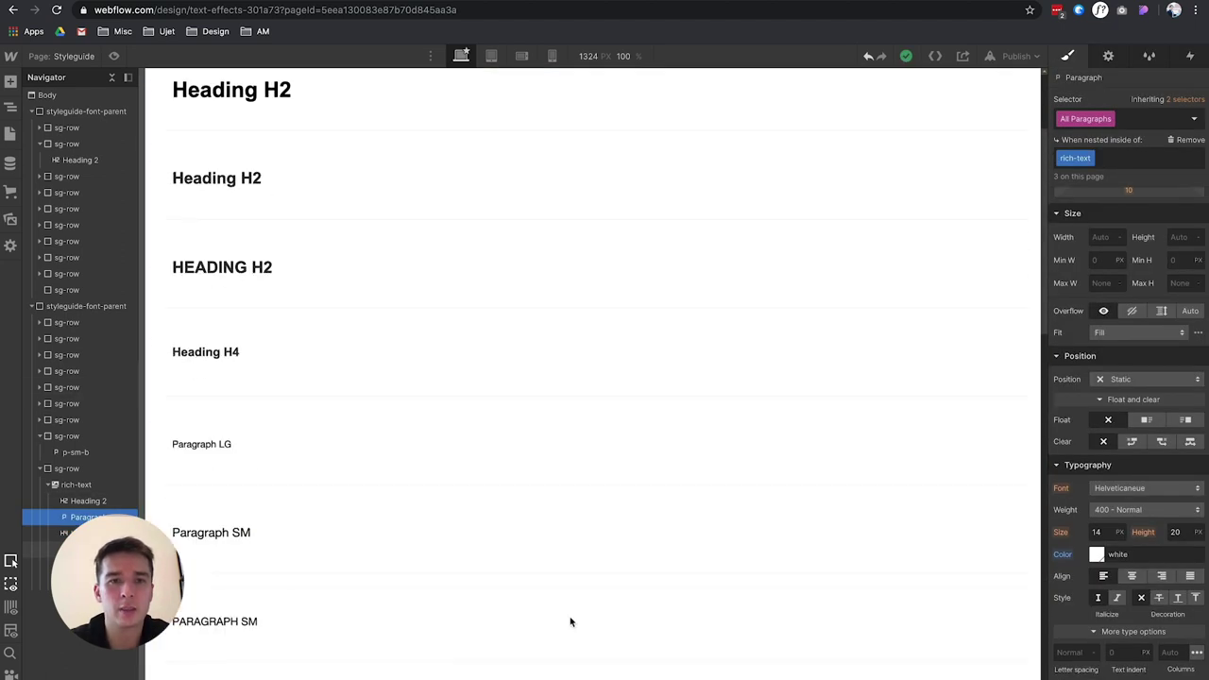
scroll(570, 616, up, 3)
scroll(520, 564, up, 3)
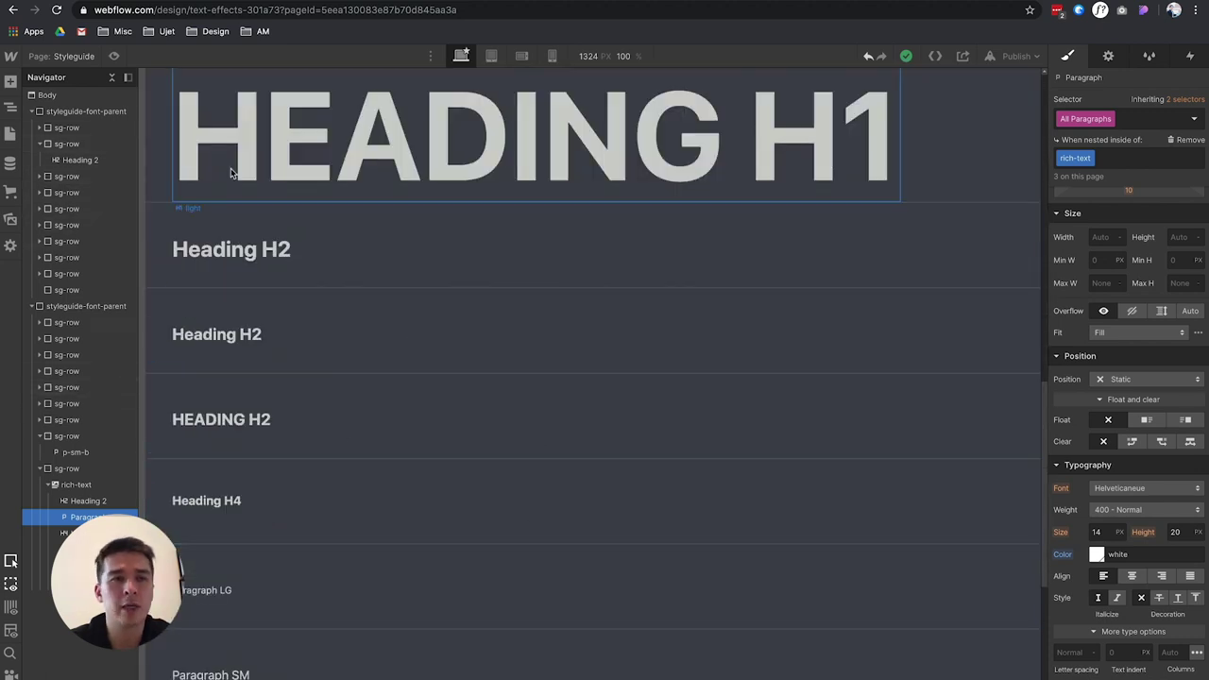
Step: On the Cool blogs Template, replace the Rich Text Block 3 class with the existing rich-text class
click(10, 134)
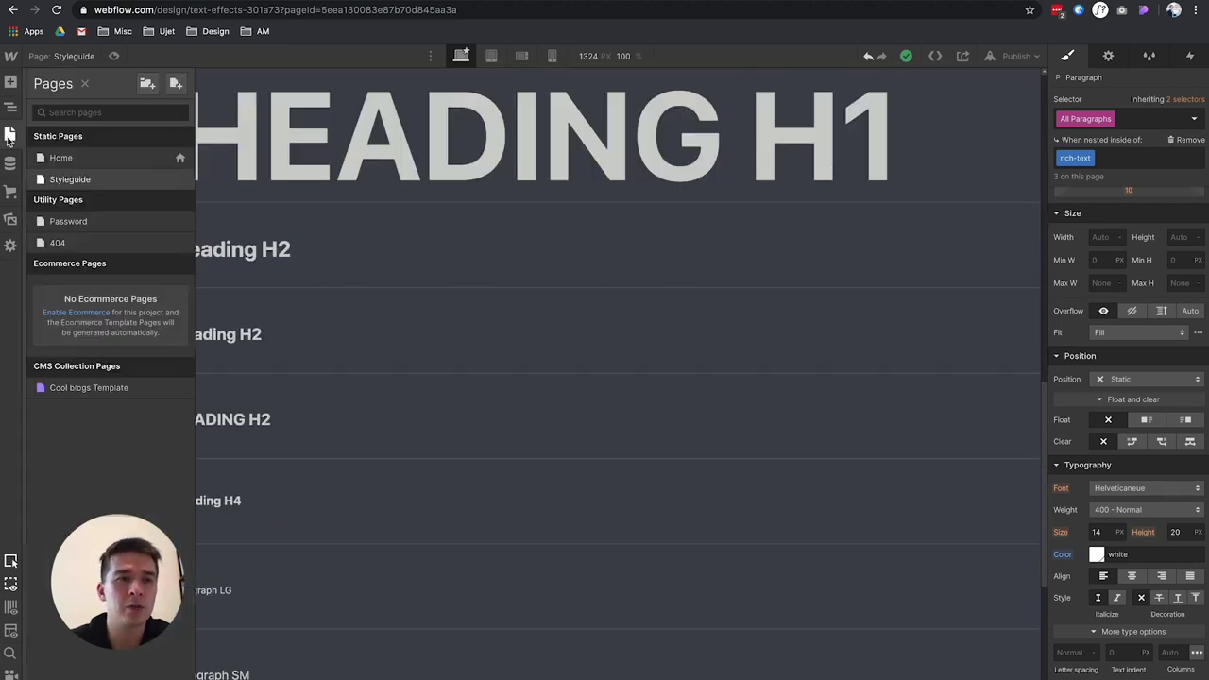
click(93, 389)
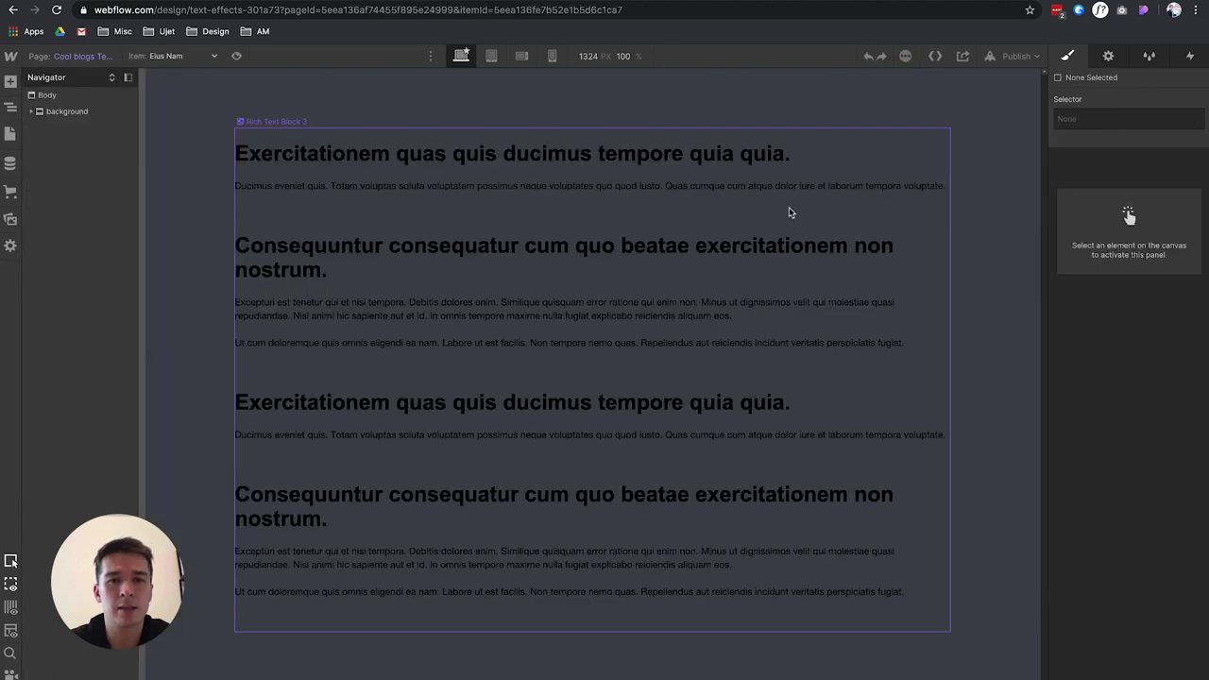
click(788, 207)
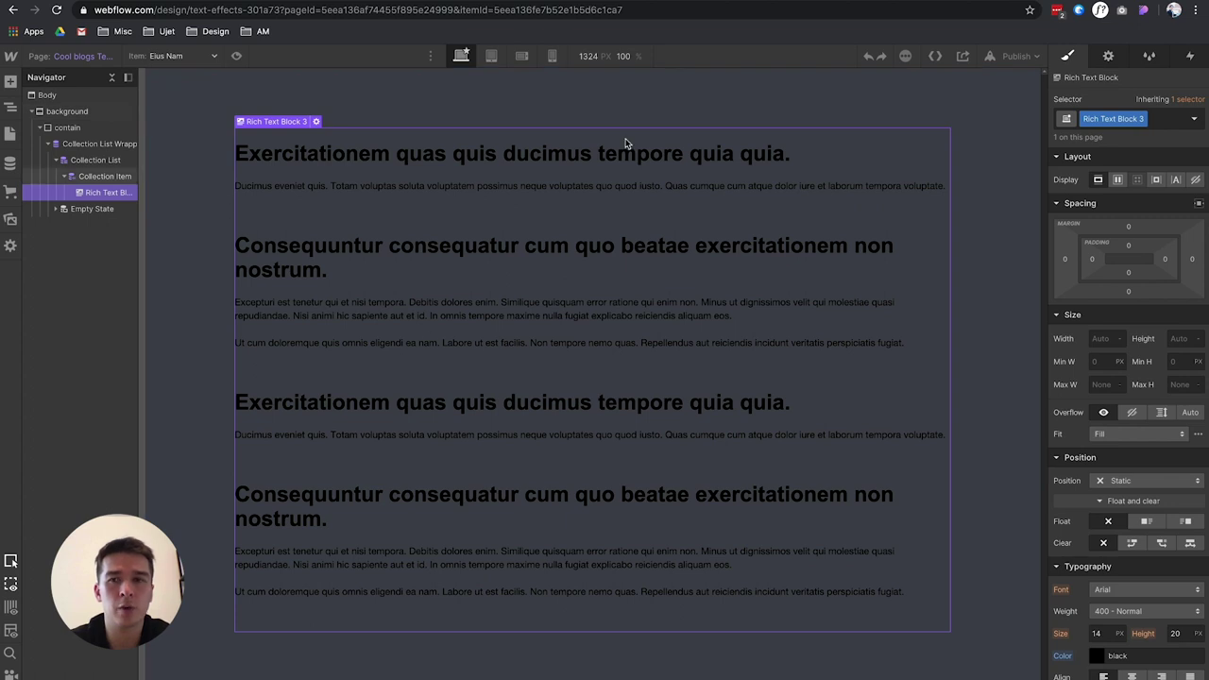
click(1156, 123)
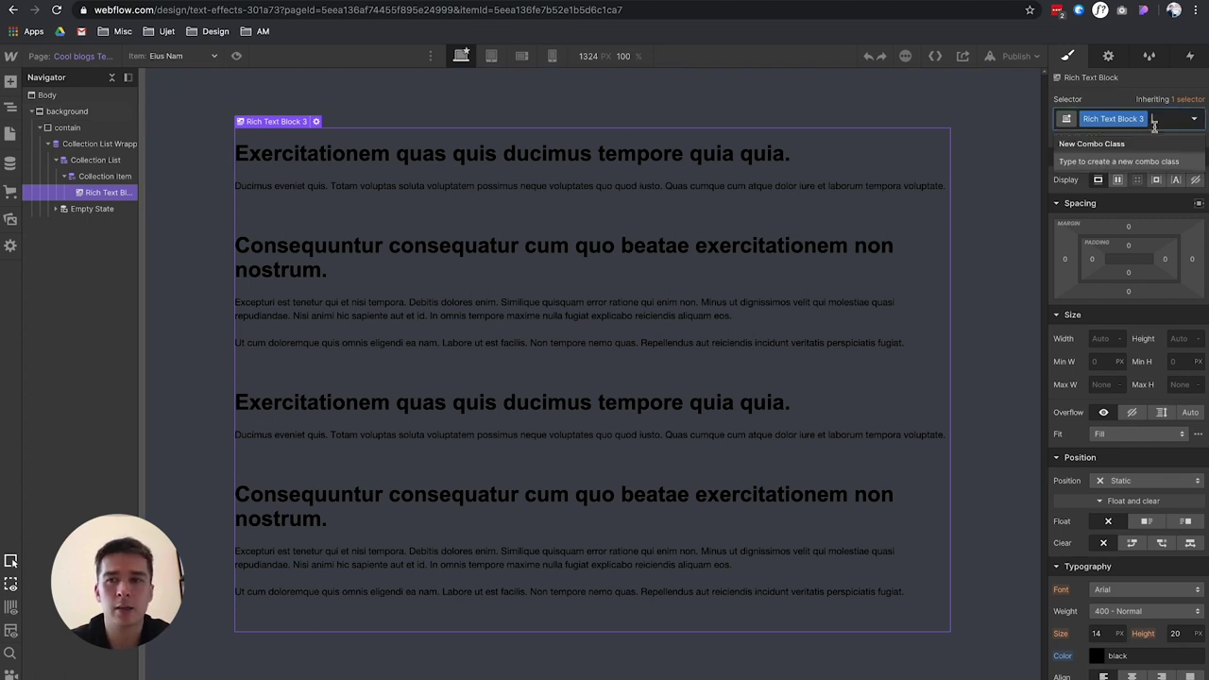
key(BackSpace)
text(rich)
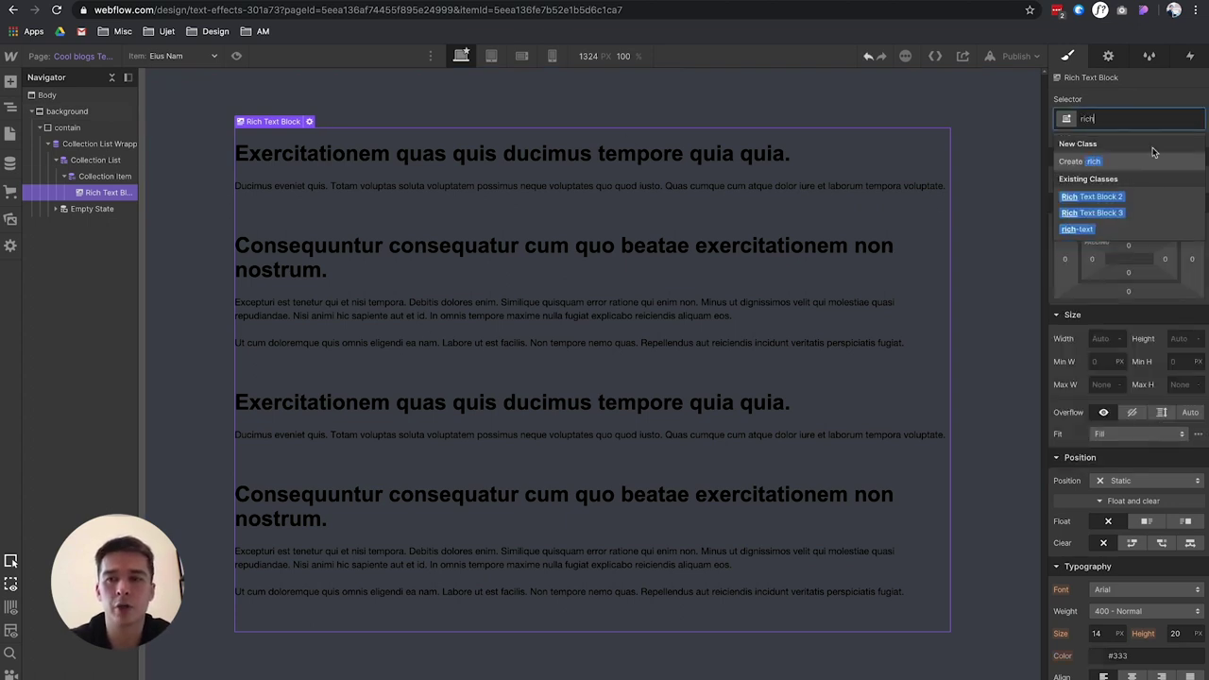
click(1130, 225)
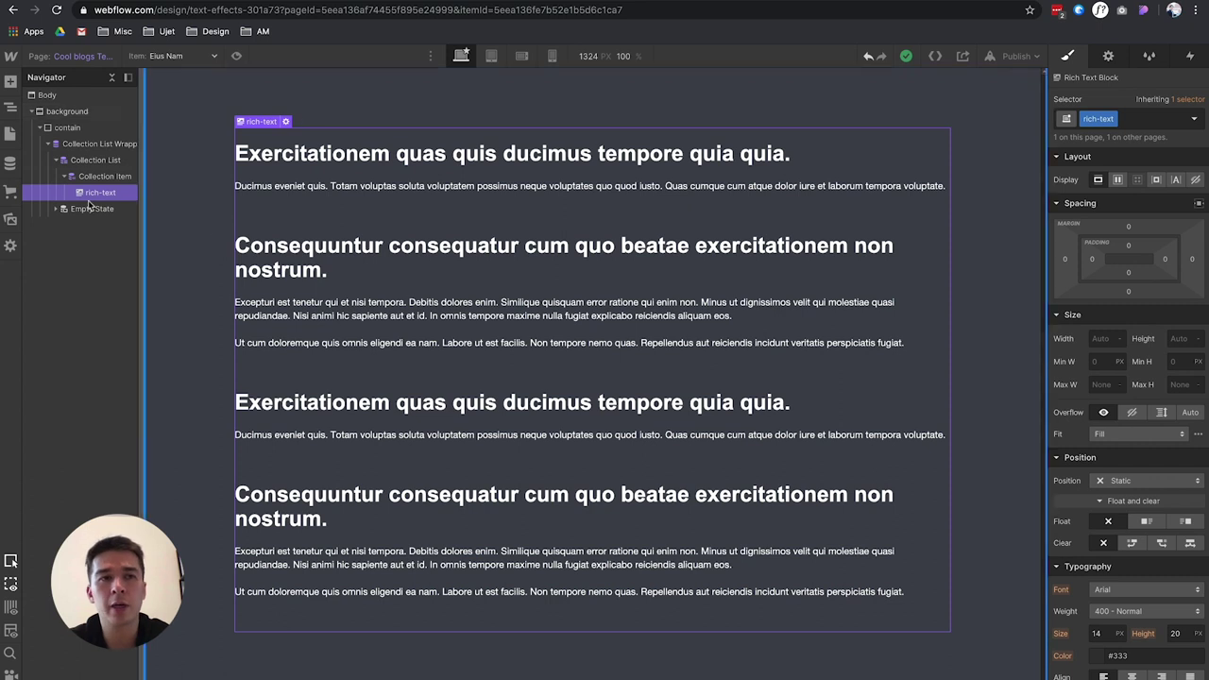
Step: Return to the Styleguide page and select the rich-text block's H2 to check its white nested style
click(10, 133)
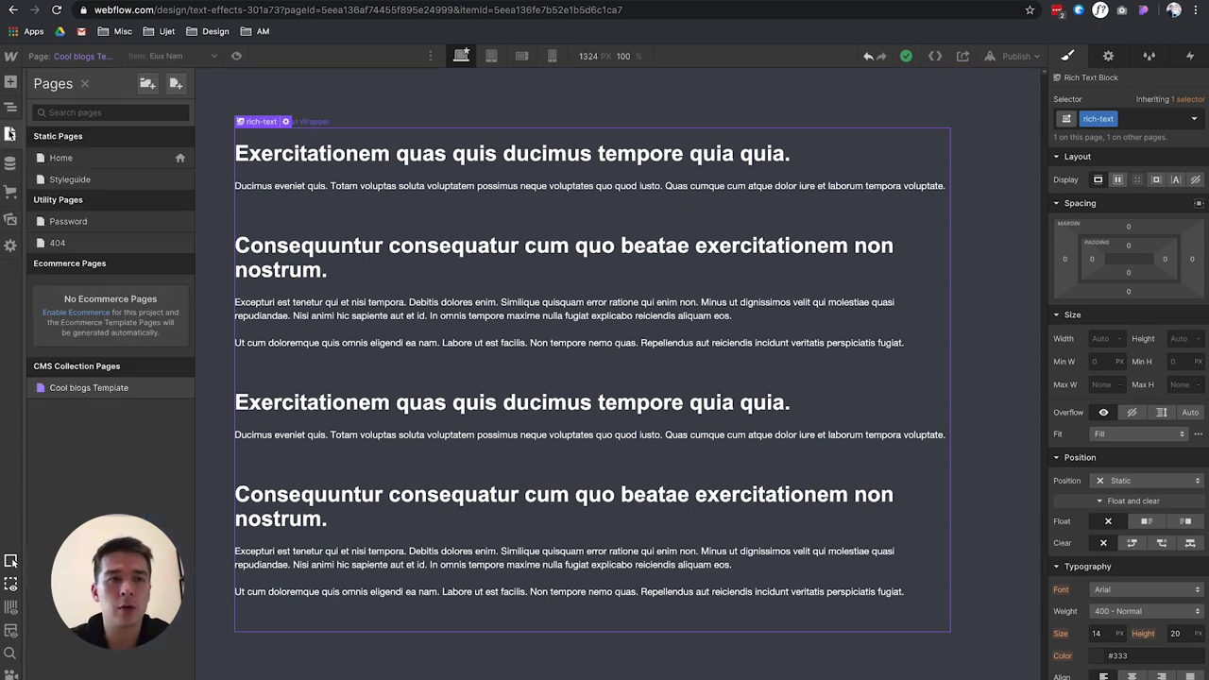
click(81, 179)
scroll(429, 524, down, 3)
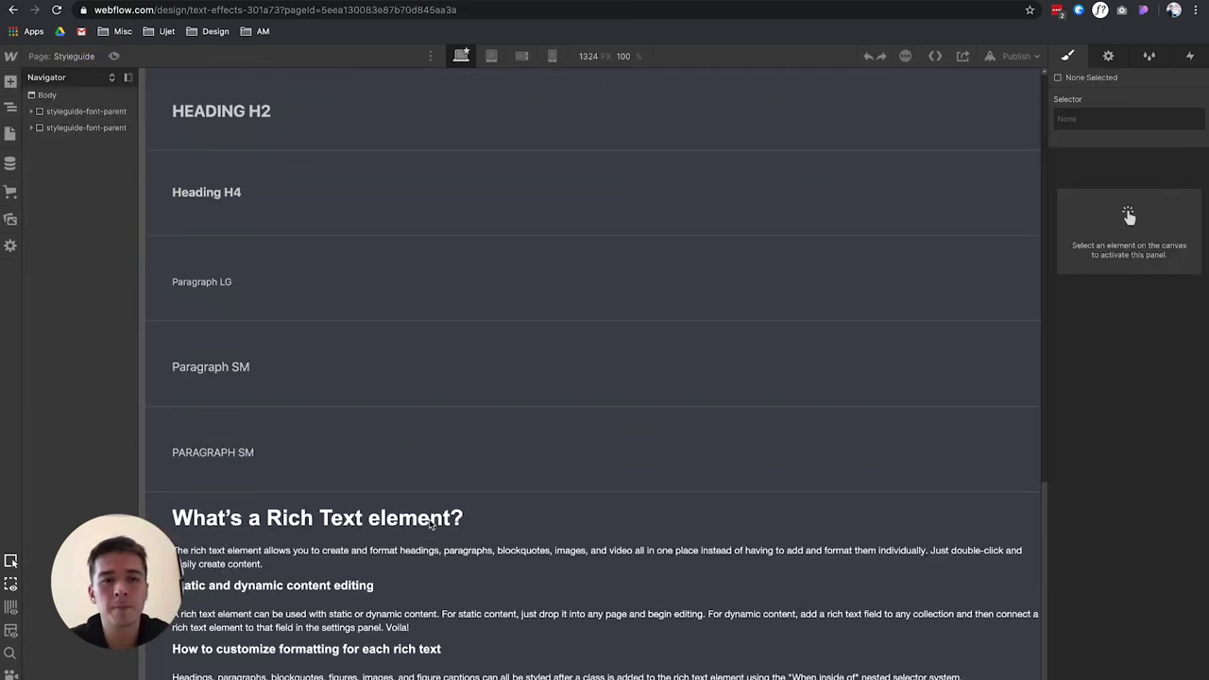
click(477, 534)
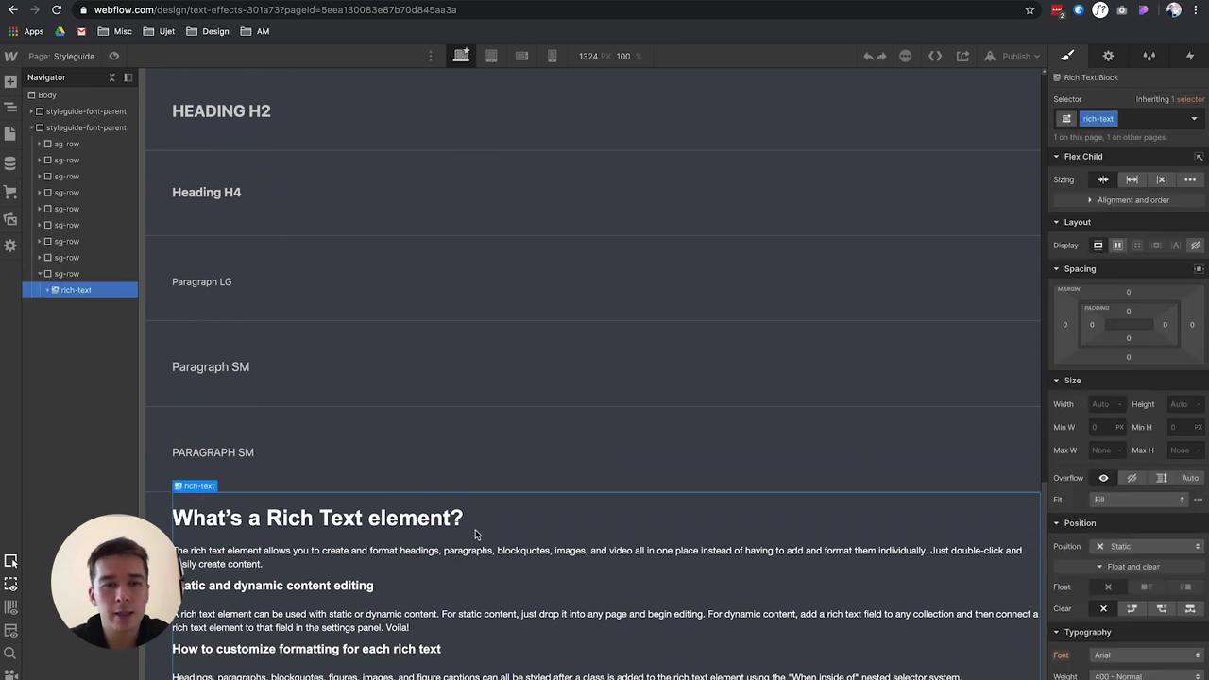
click(537, 515)
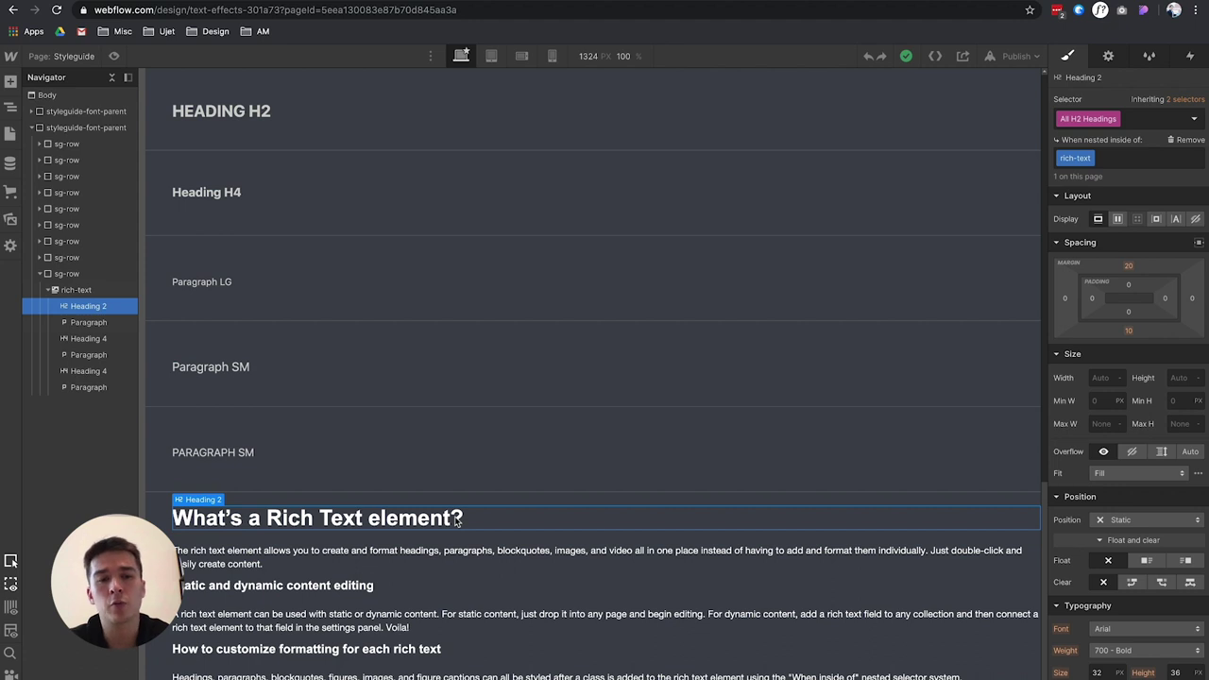